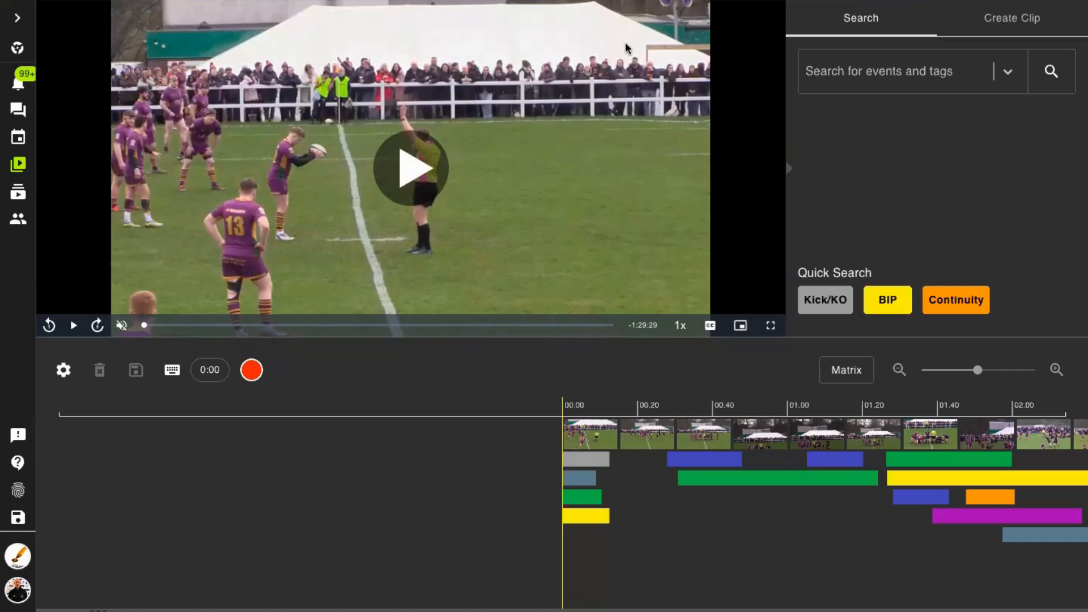
- Show the clip-creation event buttons and enlarge the upper video area enough to fit all of them, down to BIP
{"action": "left_click", "coordinate": [1014, 27]}
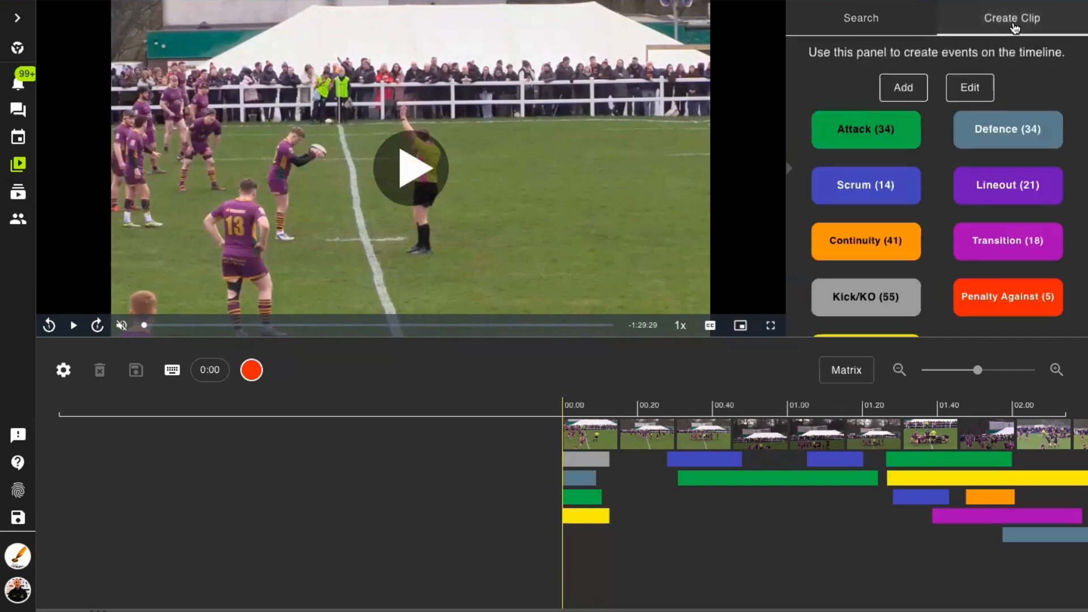
{"action": "left_click_drag", "start_coordinate": [918, 339], "coordinate": [925, 387]}
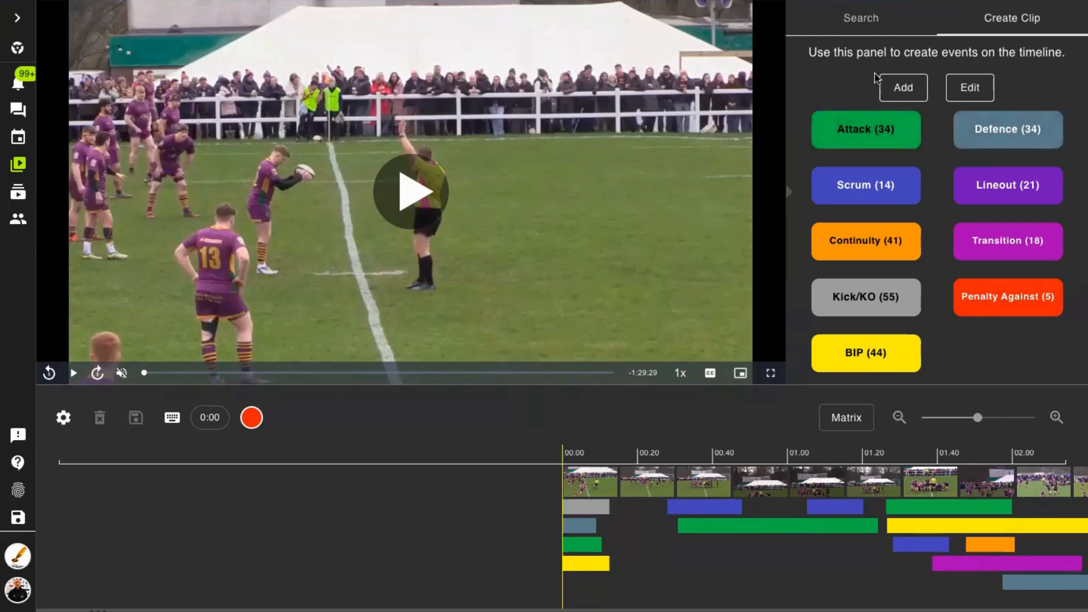
- Search the match video for Lineout events
{"action": "left_click", "coordinate": [859, 22]}
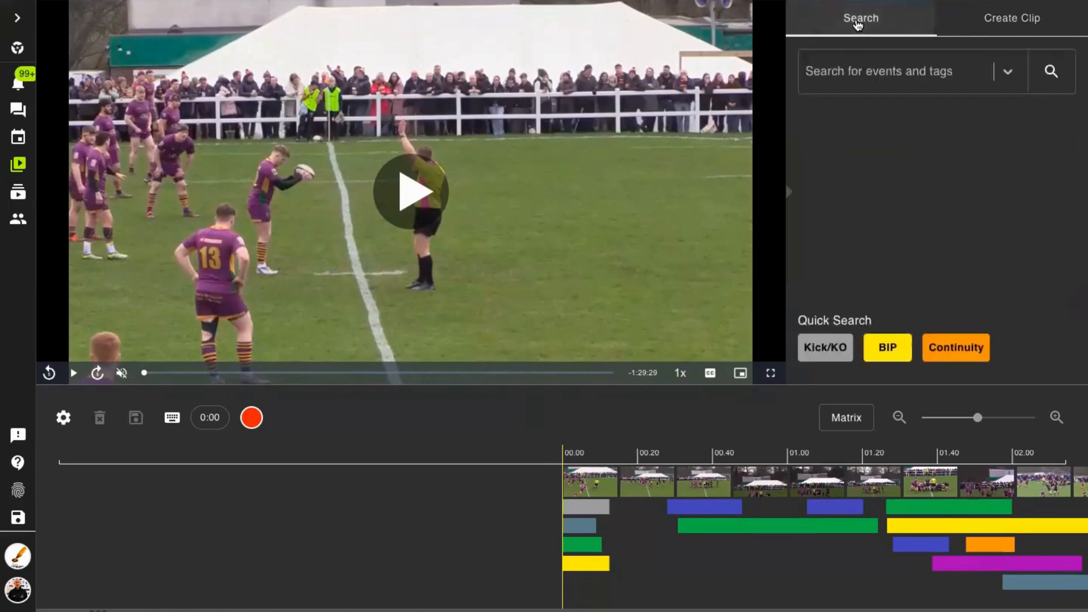
{"action": "left_click", "coordinate": [875, 76]}
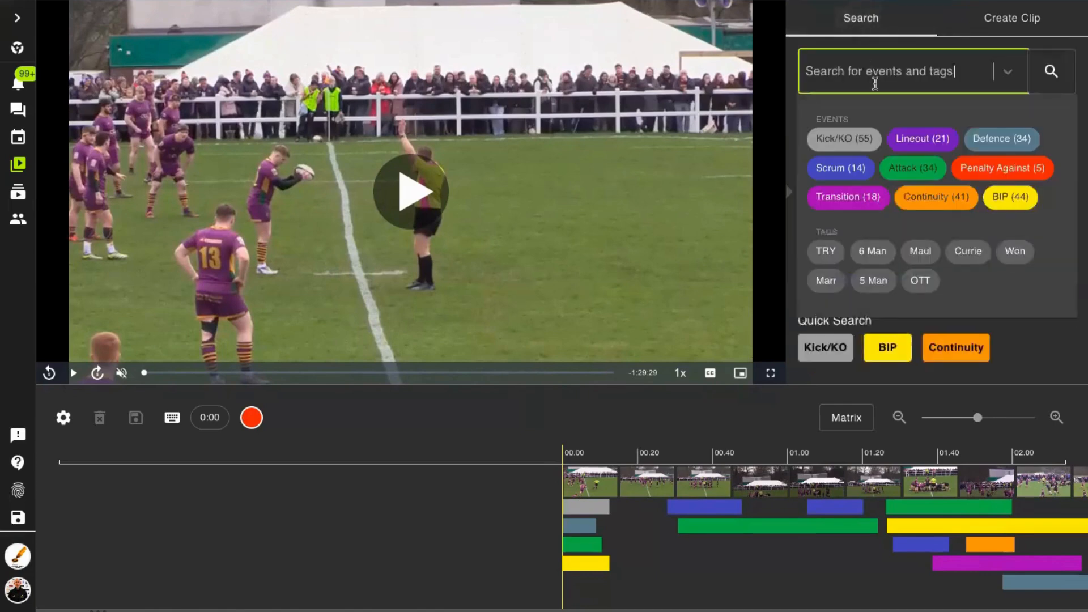
{"action": "left_click", "coordinate": [921, 140]}
{"action": "left_click", "coordinate": [1049, 69]}
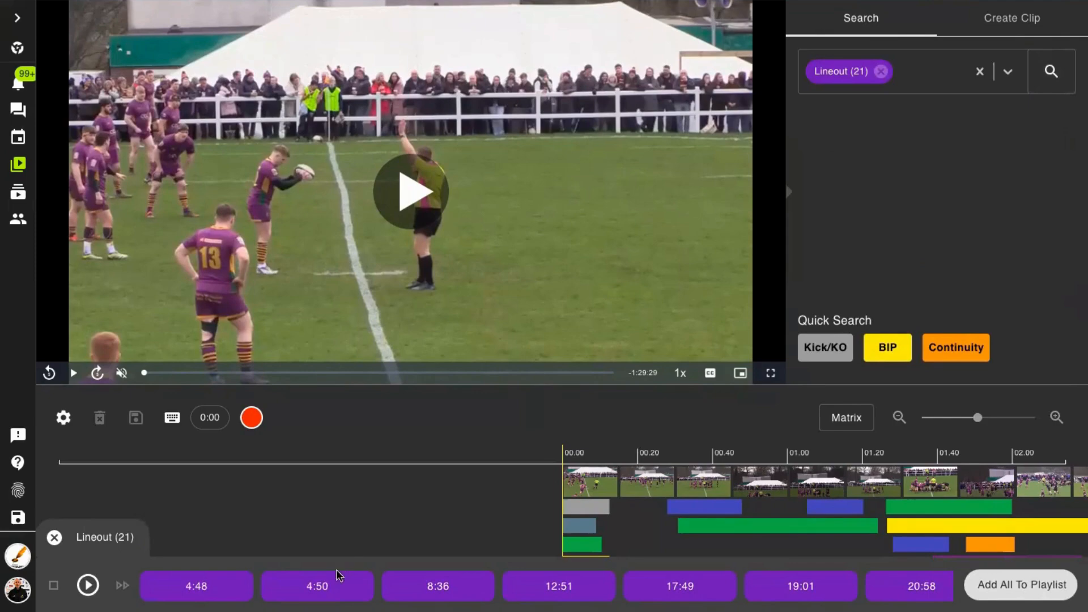
- Play the 4:50 Lineout clip briefly and add it to a new private playlist titled with the person's first name and "Playlist"
{"action": "left_click", "coordinate": [319, 588]}
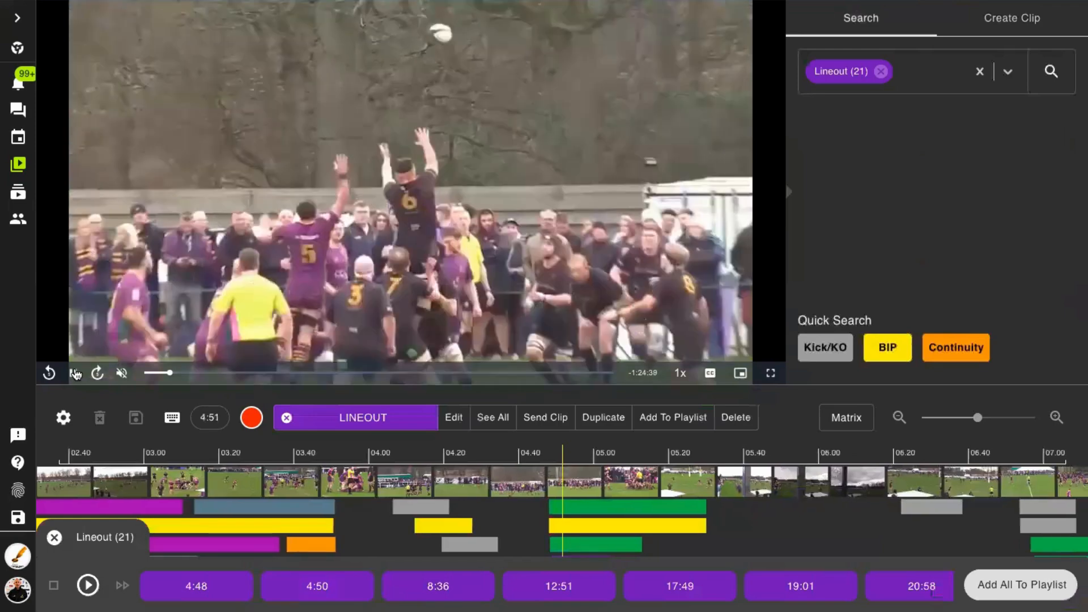
{"action": "left_click", "coordinate": [75, 374]}
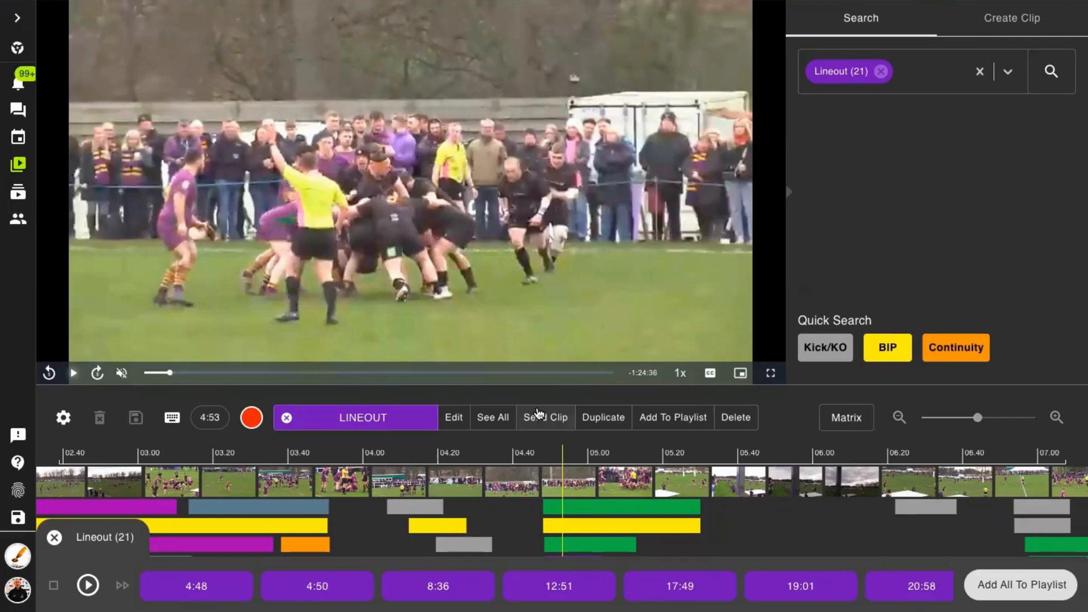
{"action": "left_click", "coordinate": [672, 421]}
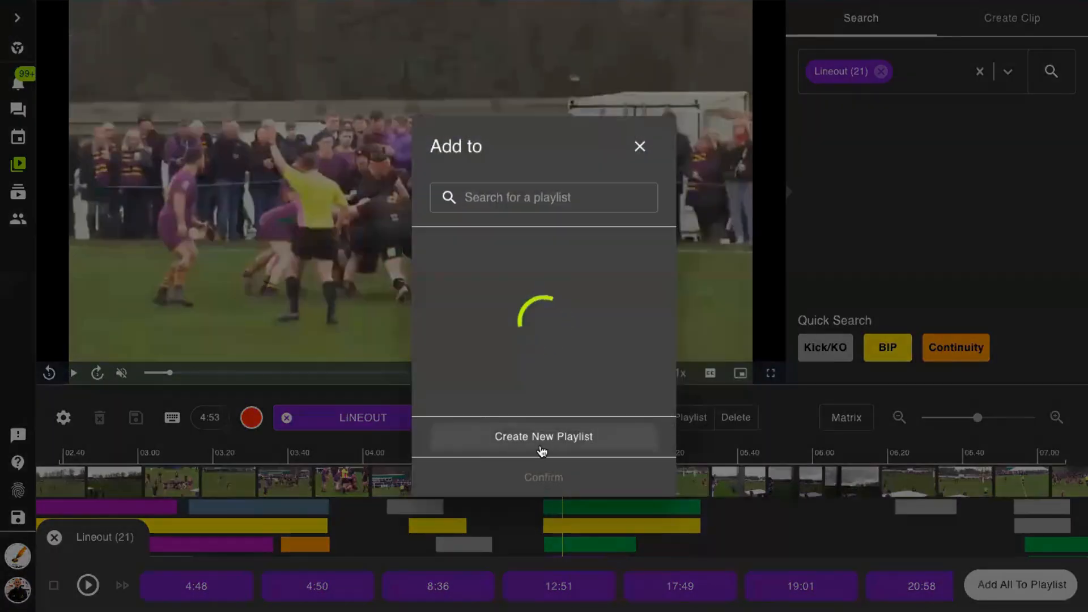
{"action": "left_click", "coordinate": [541, 448]}
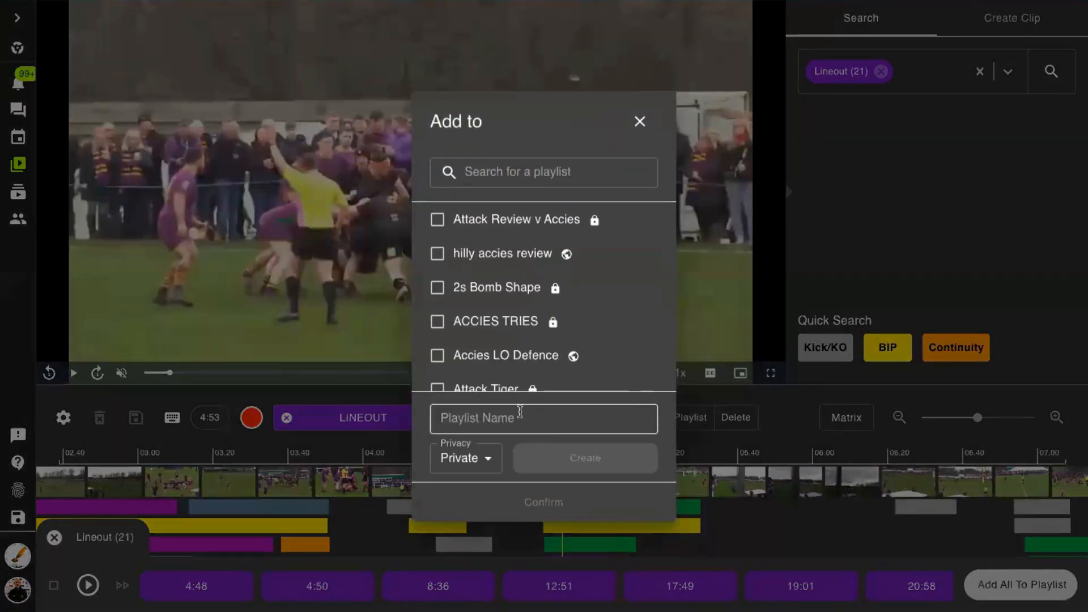
{"action": "type", "text": "Rhys Playlist"}
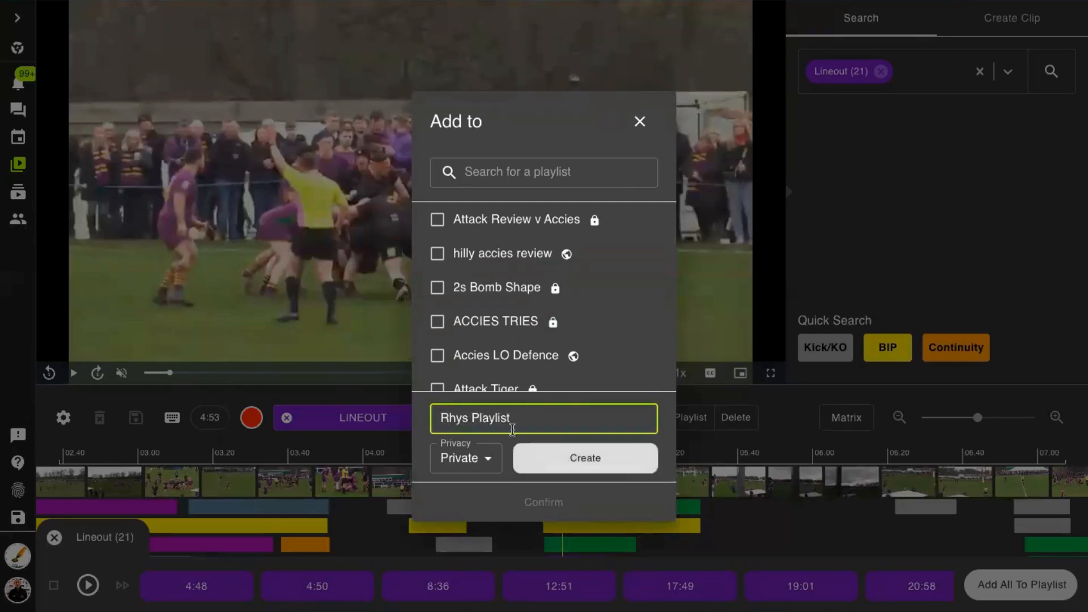
{"action": "left_click", "coordinate": [575, 459]}
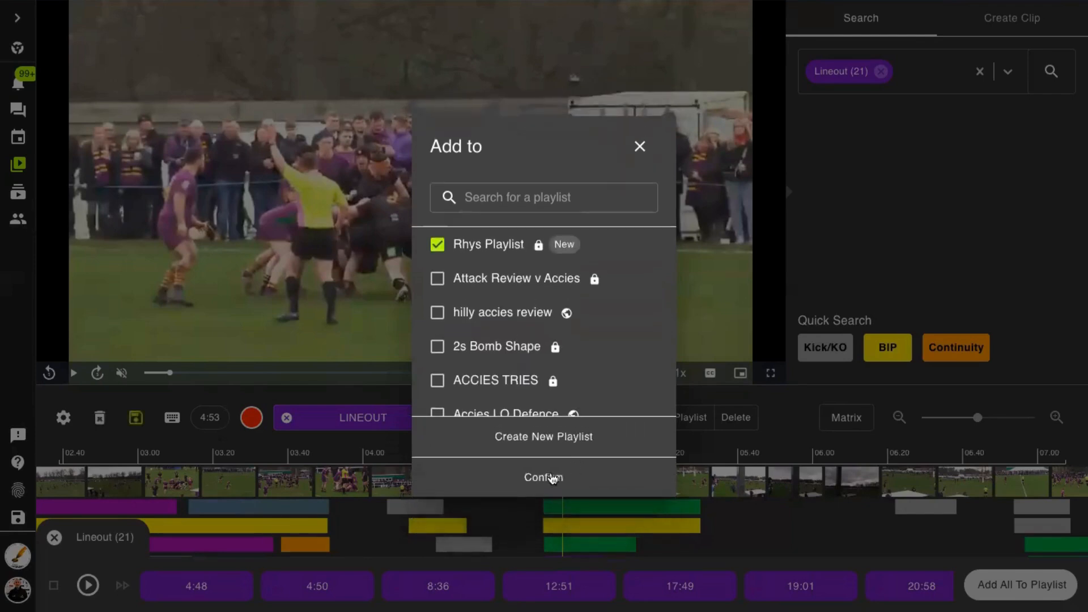
{"action": "left_click", "coordinate": [547, 479]}
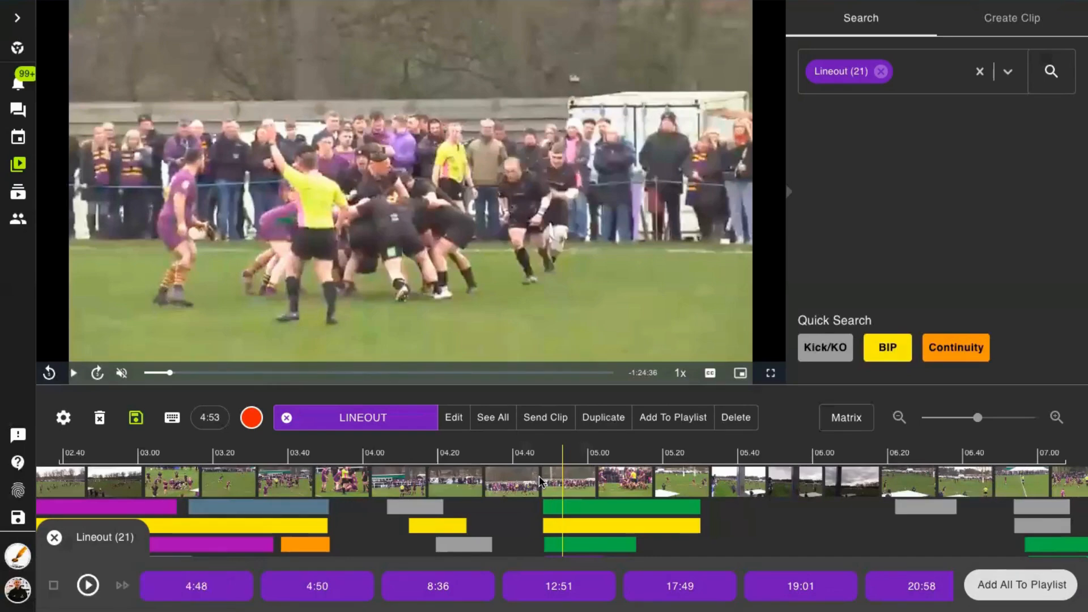
- Close the Lineout results, deselecting the clip and clearing the Lineout filter from the search
{"action": "left_click", "coordinate": [54, 537]}
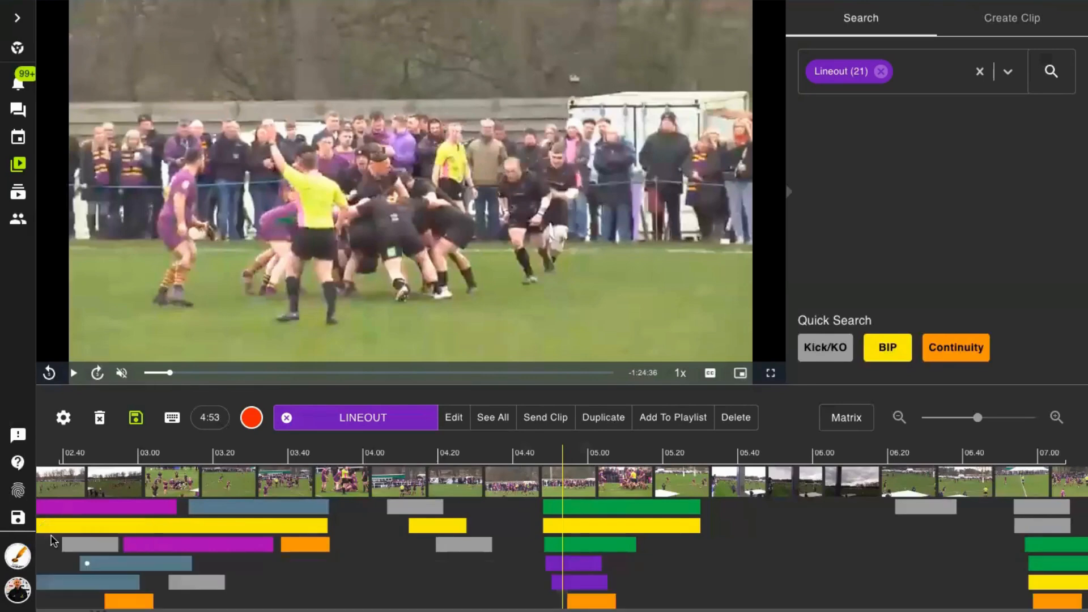
{"action": "left_click", "coordinate": [287, 417]}
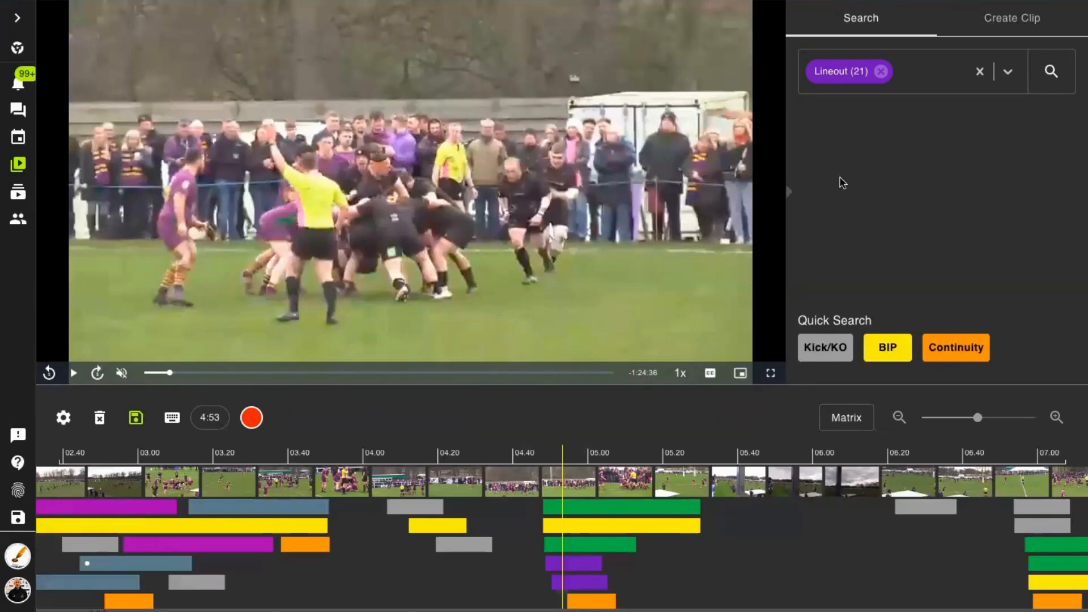
{"action": "left_click", "coordinate": [881, 71]}
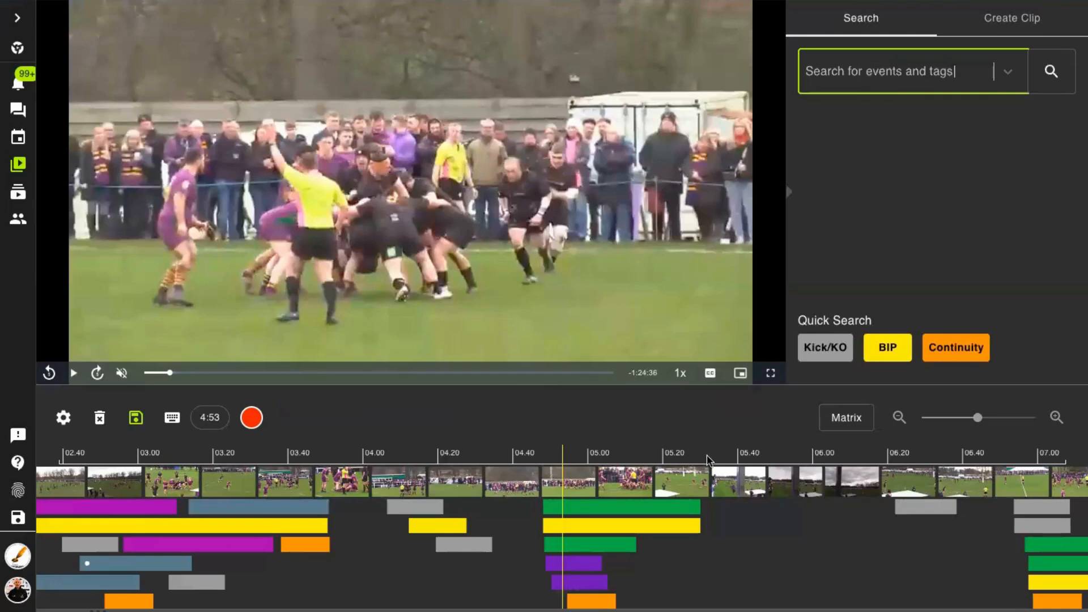
- Move the timeline to about 6:54 and watch the footage up to about 7:06
{"action": "left_click", "coordinate": [805, 481]}
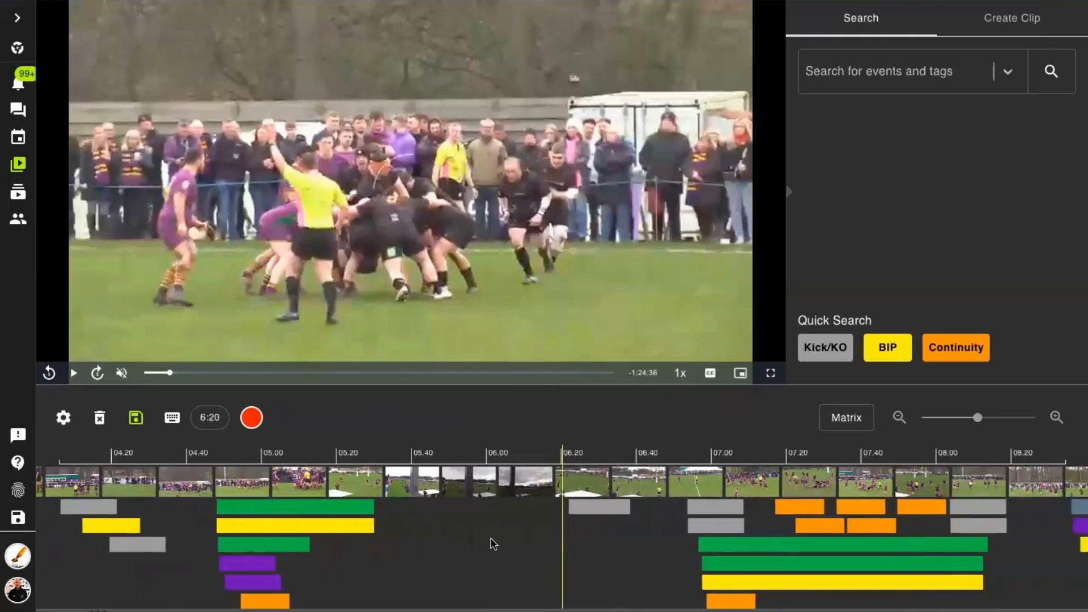
{"action": "left_click", "coordinate": [663, 490]}
{"action": "left_click_drag", "start_coordinate": [642, 487], "coordinate": [614, 487]}
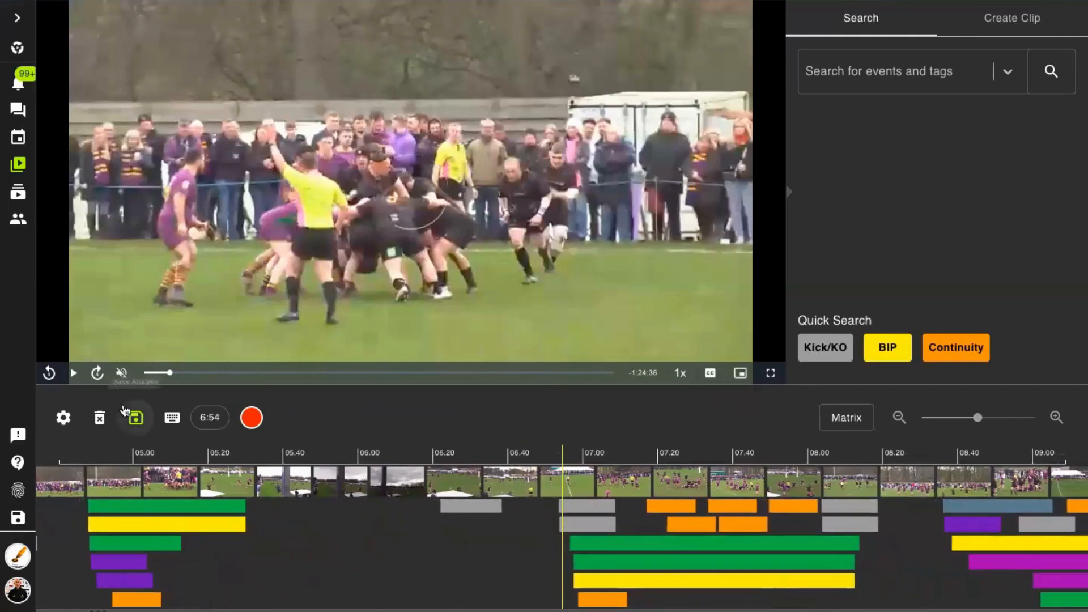
{"action": "left_click", "coordinate": [74, 373]}
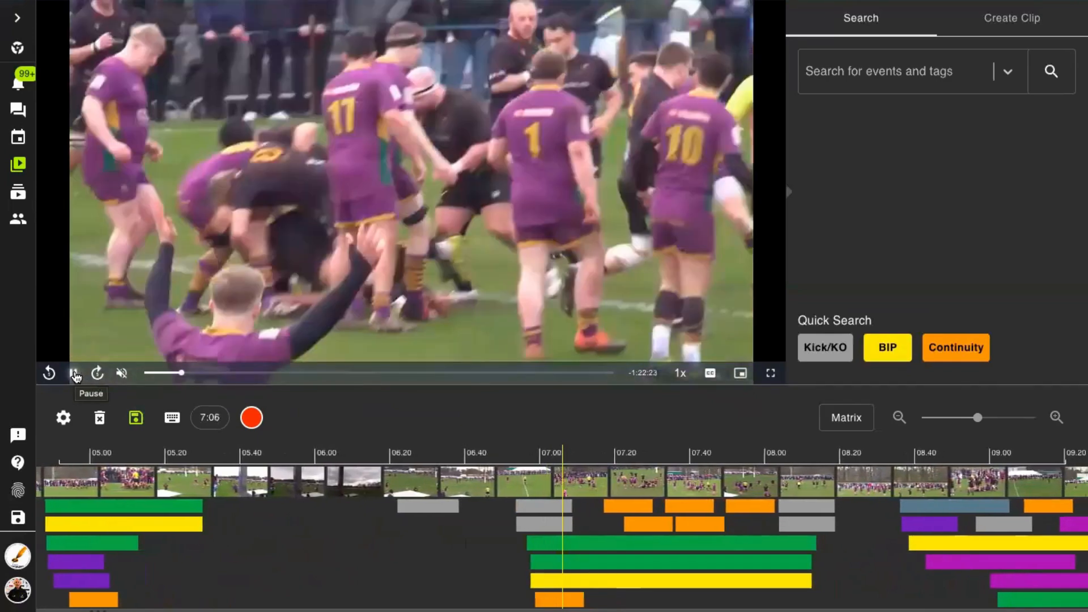
{"action": "left_click", "coordinate": [75, 374]}
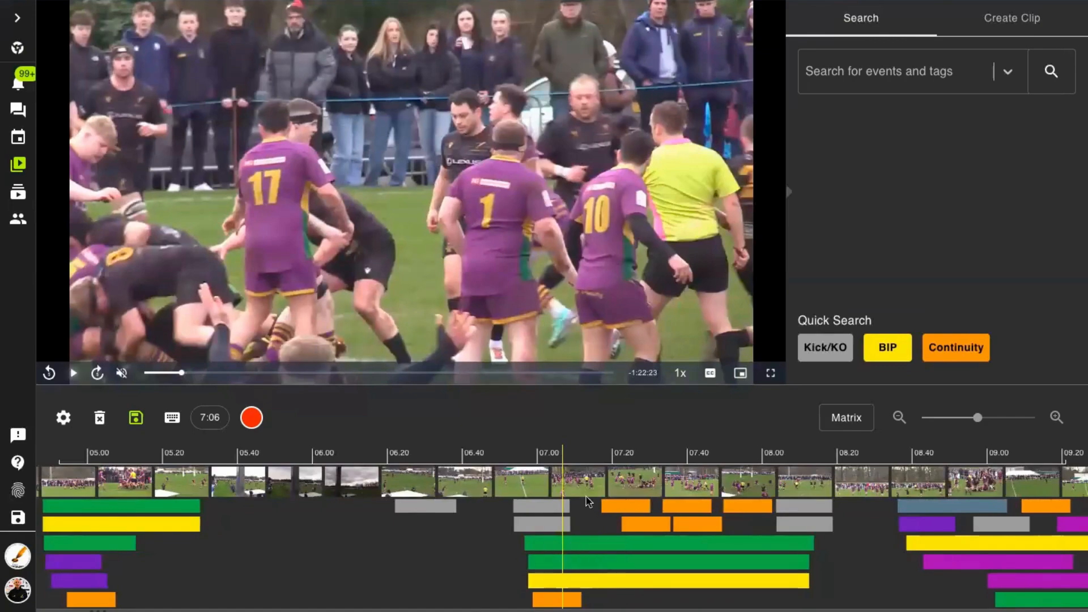
- Add the Kick/KO clip running from 6:53 to 7:08 to the newly created playlist
{"action": "left_click", "coordinate": [541, 511]}
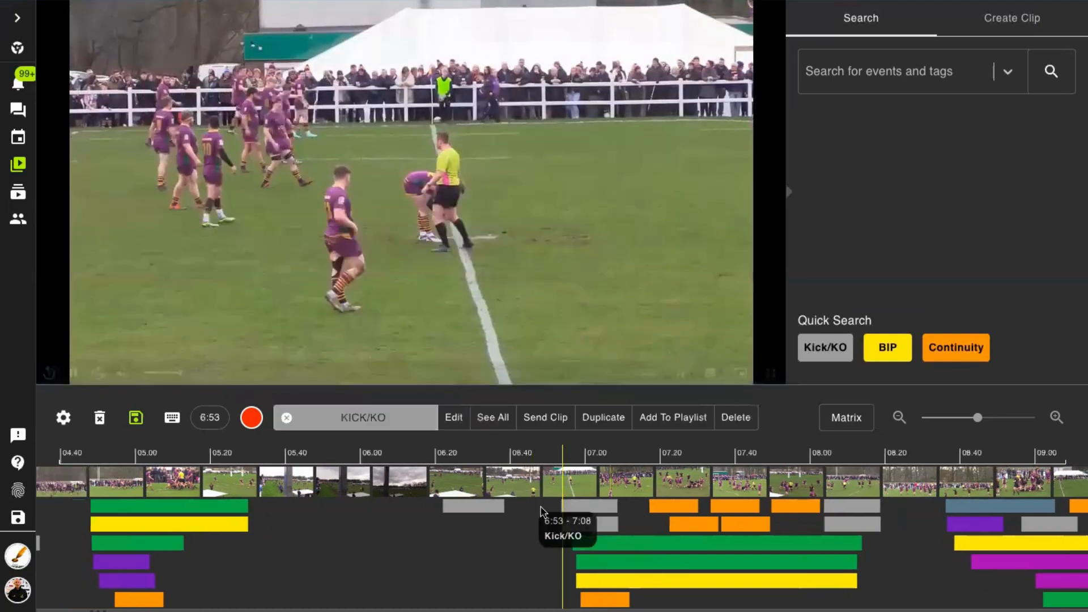
{"action": "left_click", "coordinate": [680, 418]}
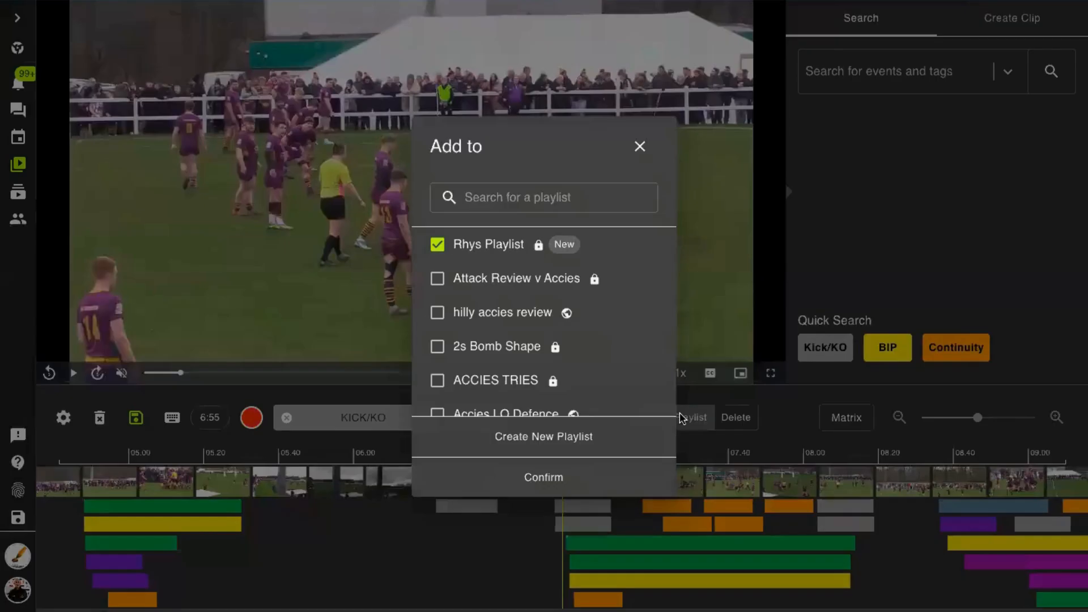
{"action": "left_click", "coordinate": [533, 477]}
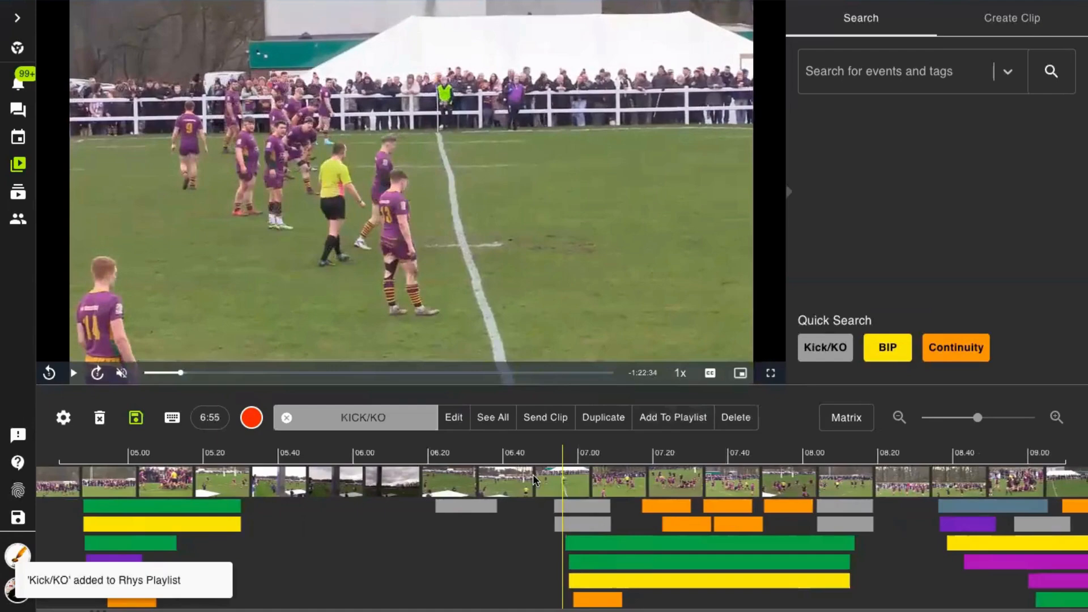
- Review the match footage from about 7:12 to 7:36, skipping forward through the phases of play
{"action": "left_click", "coordinate": [624, 486]}
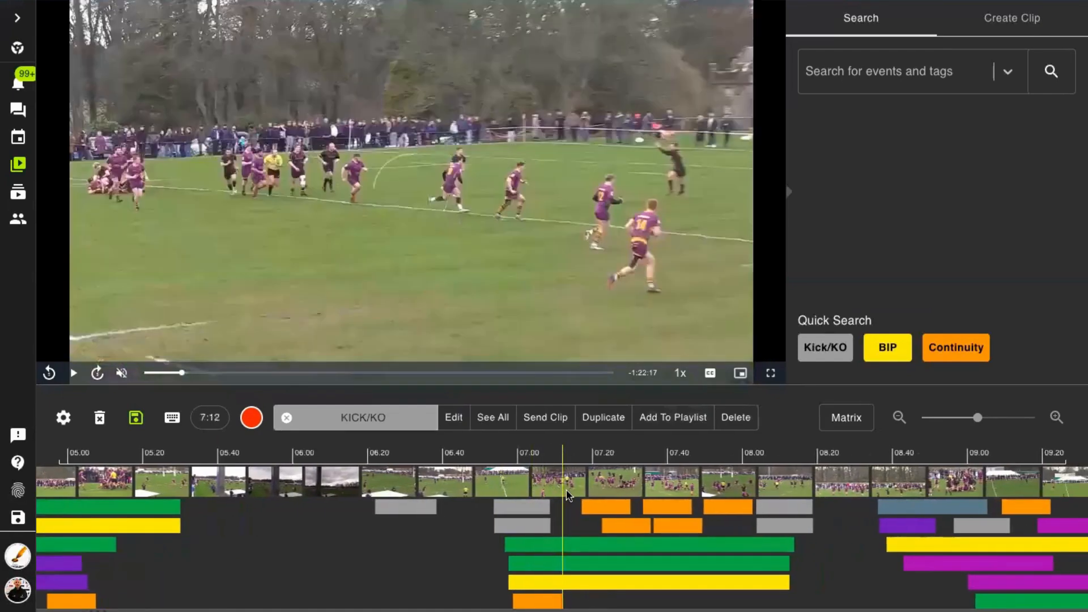
{"action": "left_click", "coordinate": [73, 372]}
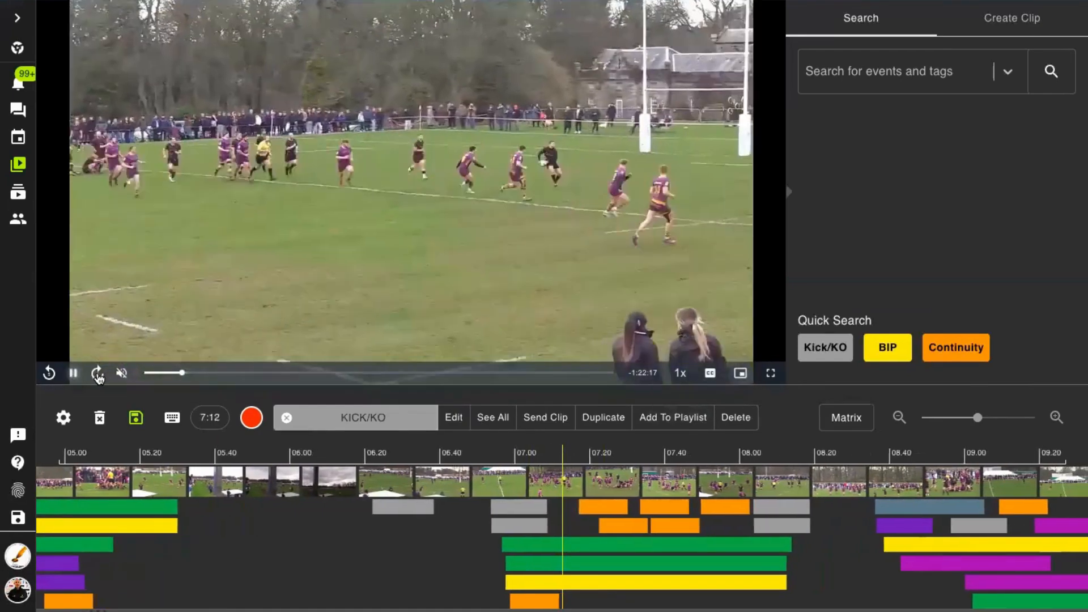
{"action": "left_click", "coordinate": [97, 373]}
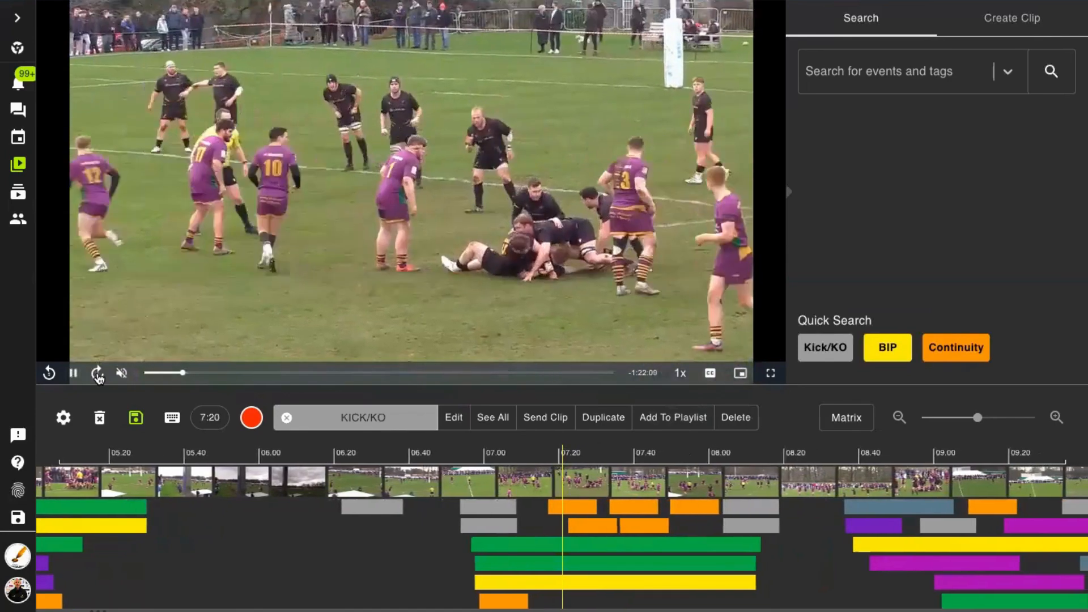
{"action": "left_click", "coordinate": [97, 374]}
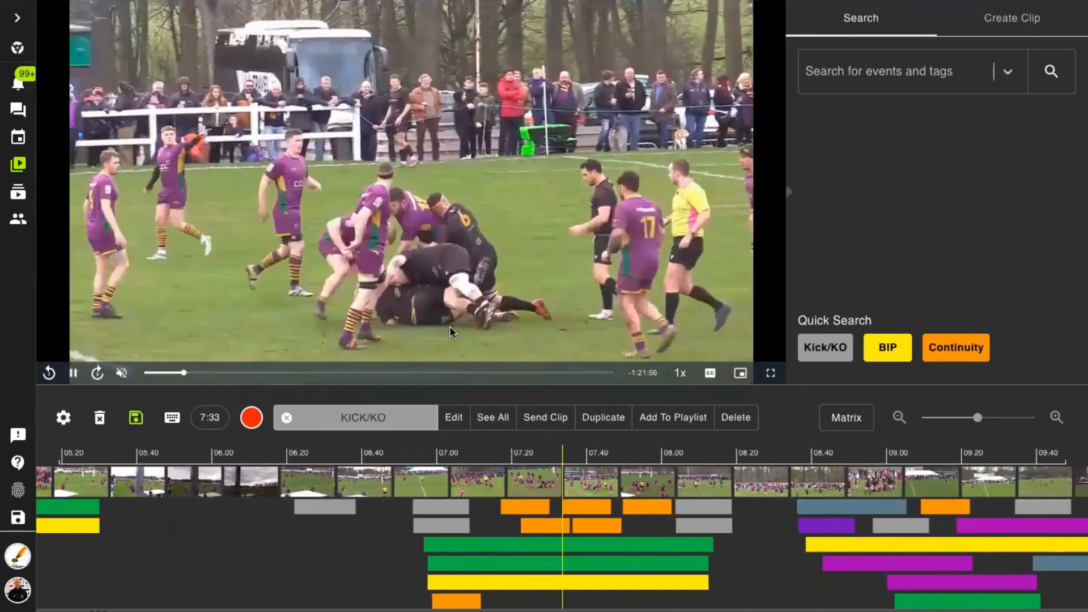
{"action": "left_click", "coordinate": [79, 371]}
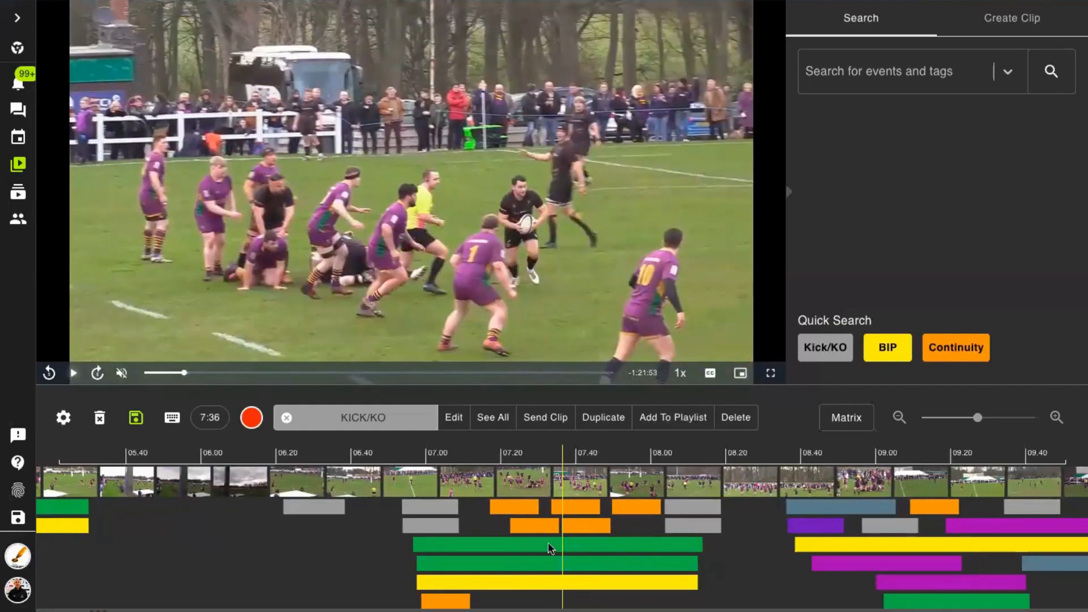
- Add the Attack clip starting at 6:58 to the newly created playlist and save the analysis
{"action": "left_click", "coordinate": [550, 547]}
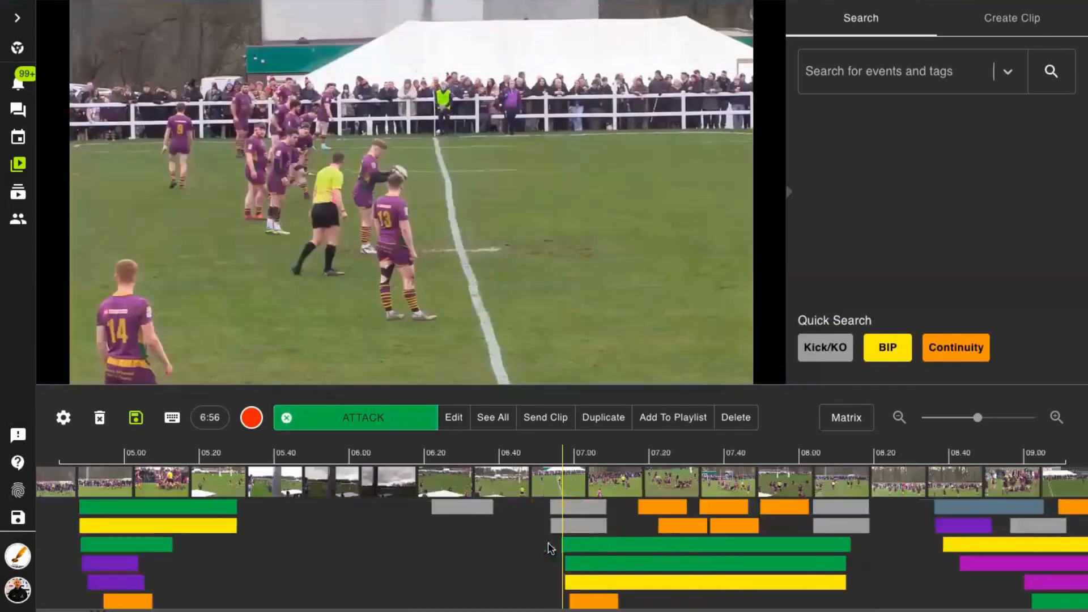
{"action": "left_click", "coordinate": [672, 420]}
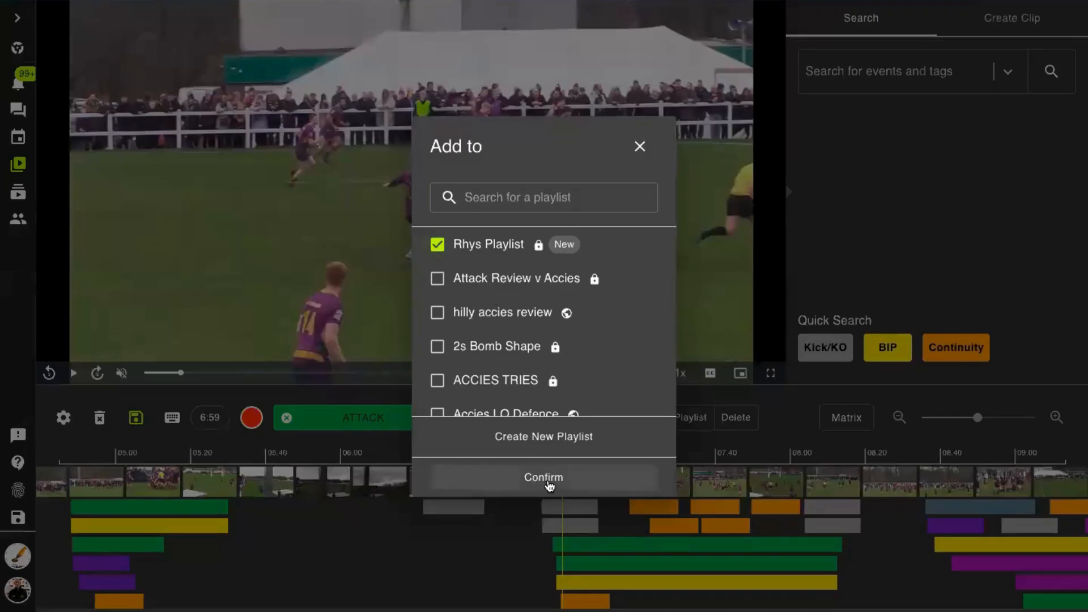
{"action": "left_click", "coordinate": [548, 480]}
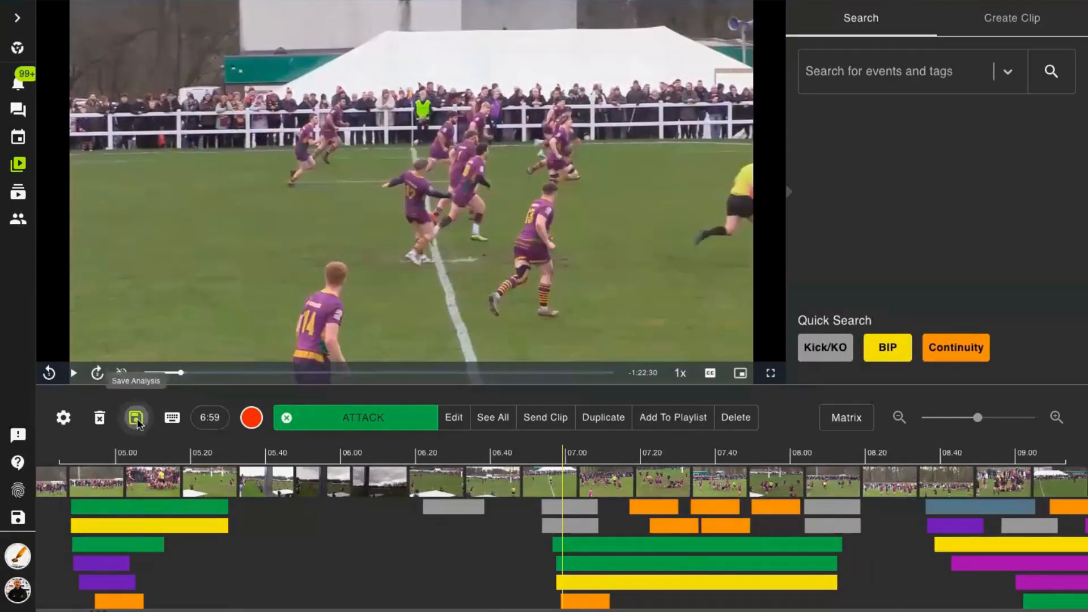
{"action": "left_click", "coordinate": [136, 420]}
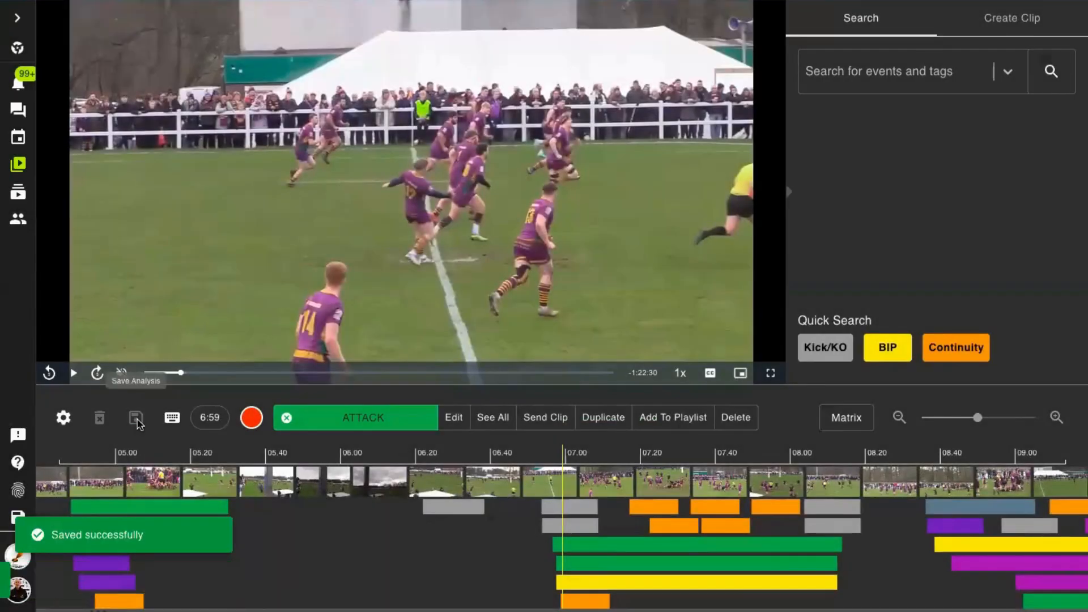
- Go to the playlist library and search for a team member in the newest playlist's sharing options, closing them without sharing
{"action": "left_click", "coordinate": [19, 193]}
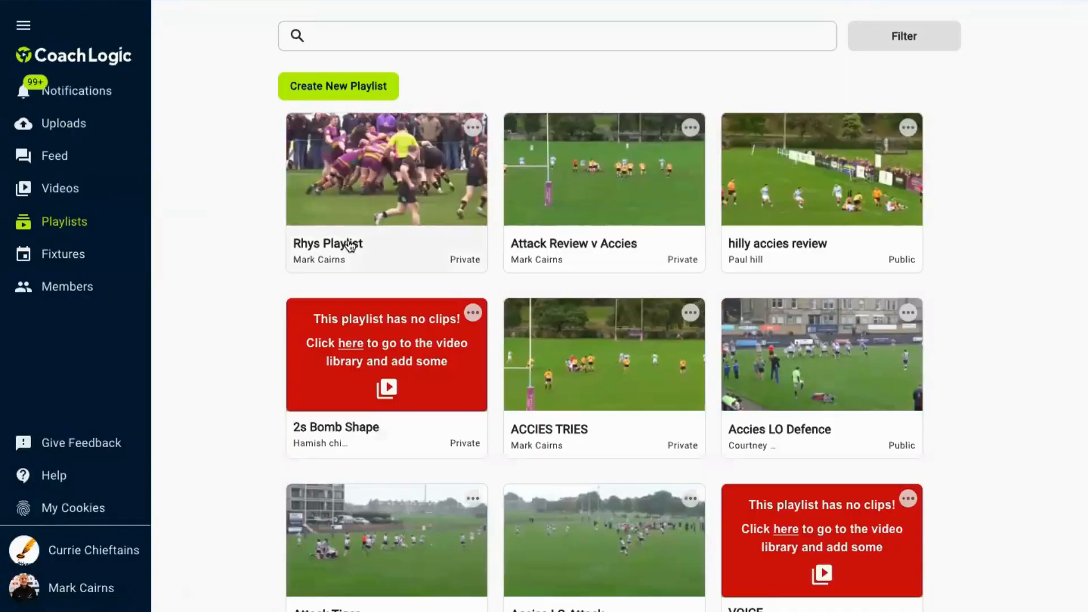
{"action": "left_click", "coordinate": [473, 129]}
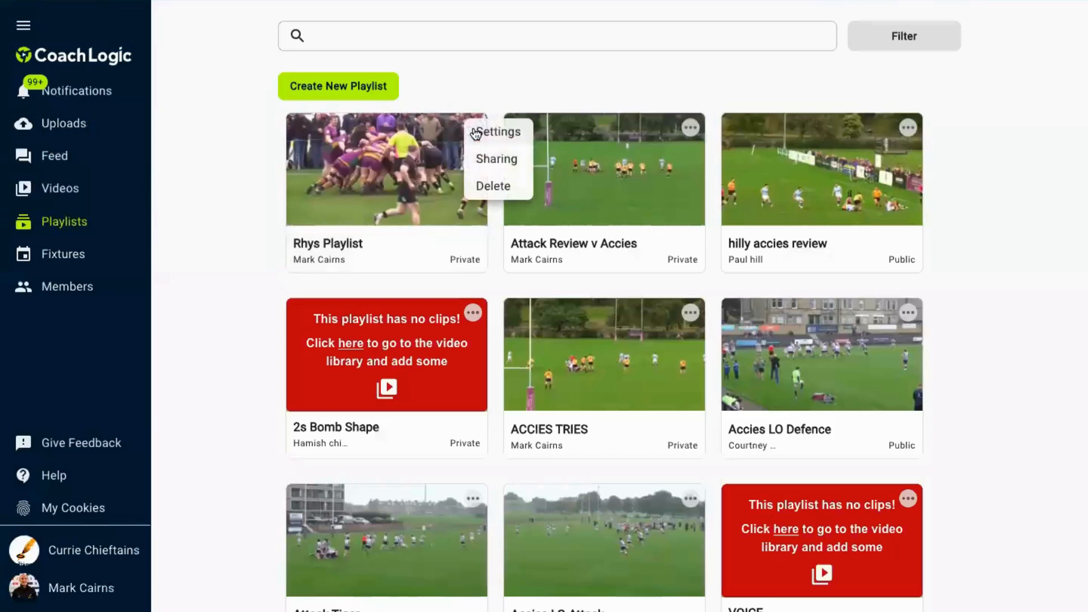
{"action": "left_click", "coordinate": [490, 161]}
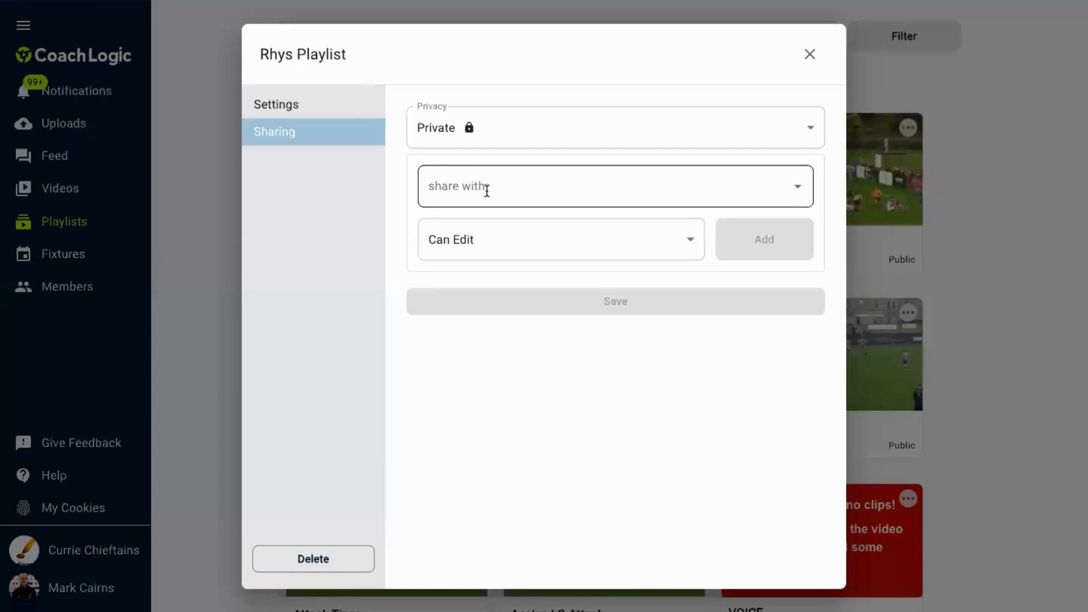
{"action": "left_click", "coordinate": [487, 190]}
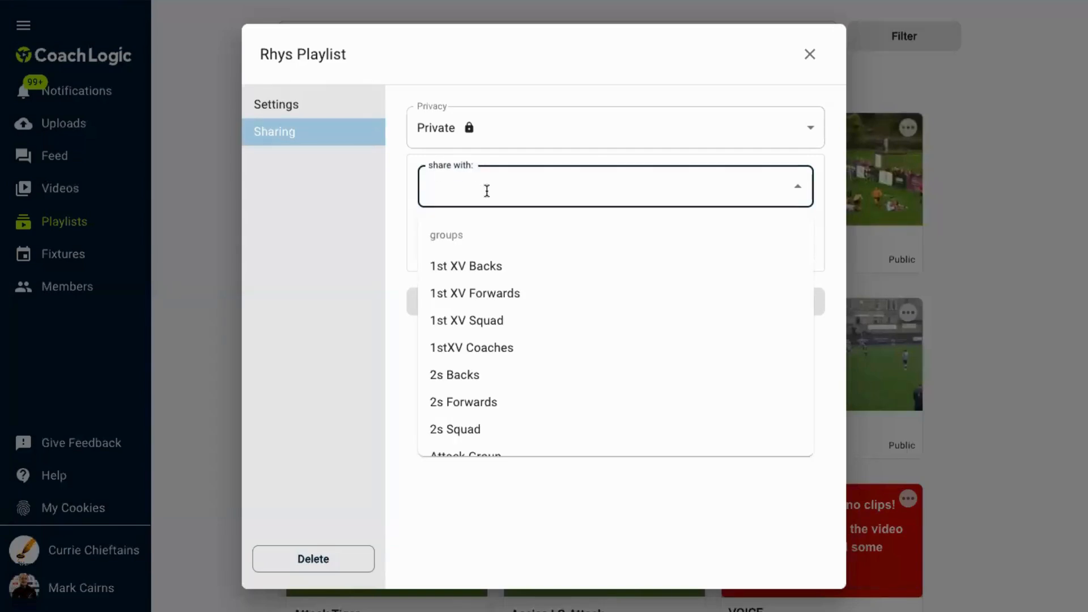
{"action": "type", "text": "ally"}
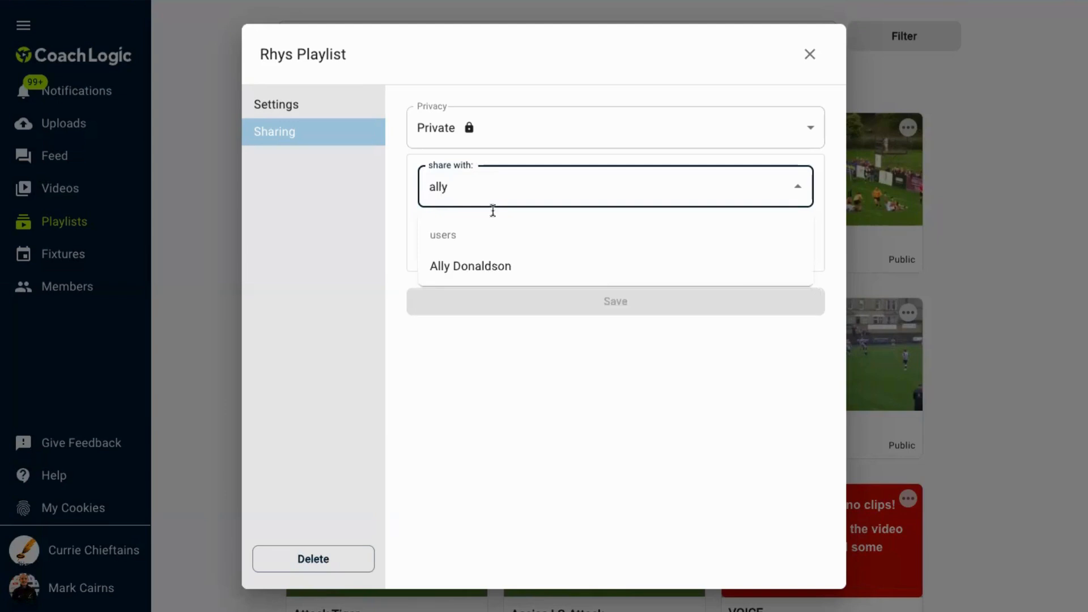
{"action": "key", "text": "BackSpace"}
{"action": "key", "text": "BackSpace"}
{"action": "key", "text": "BackSpace"}
{"action": "key", "text": "BackSpace"}
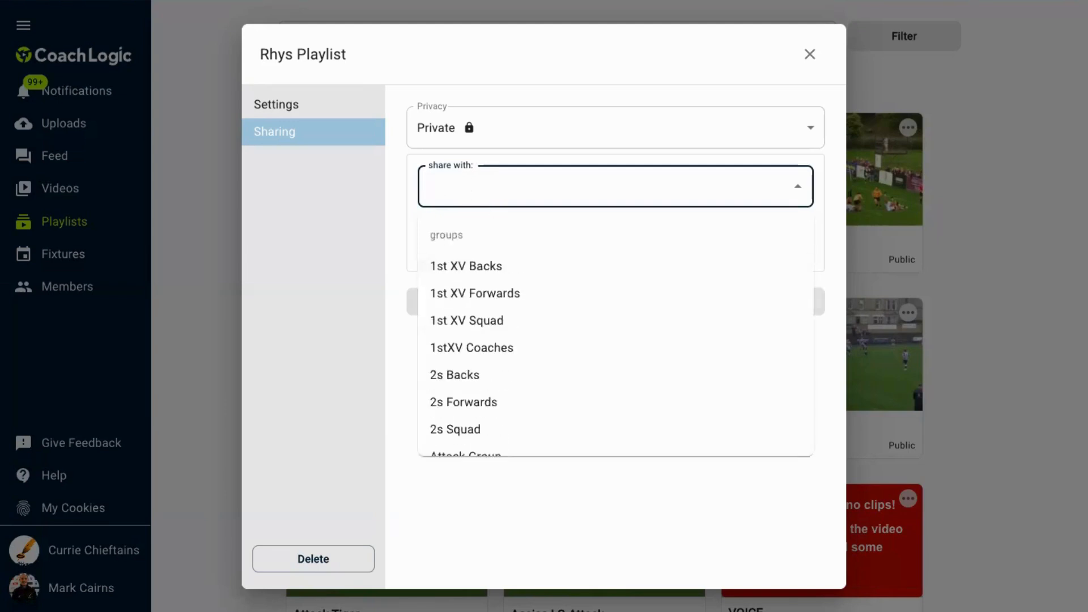
{"action": "left_click", "coordinate": [839, 178]}
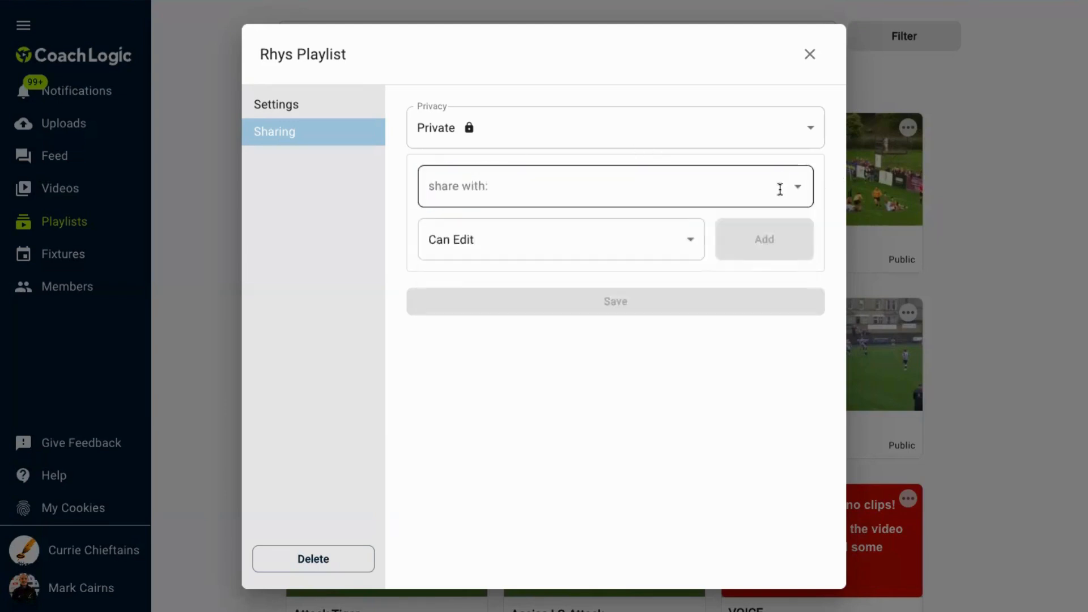
{"action": "left_click", "coordinate": [811, 50]}
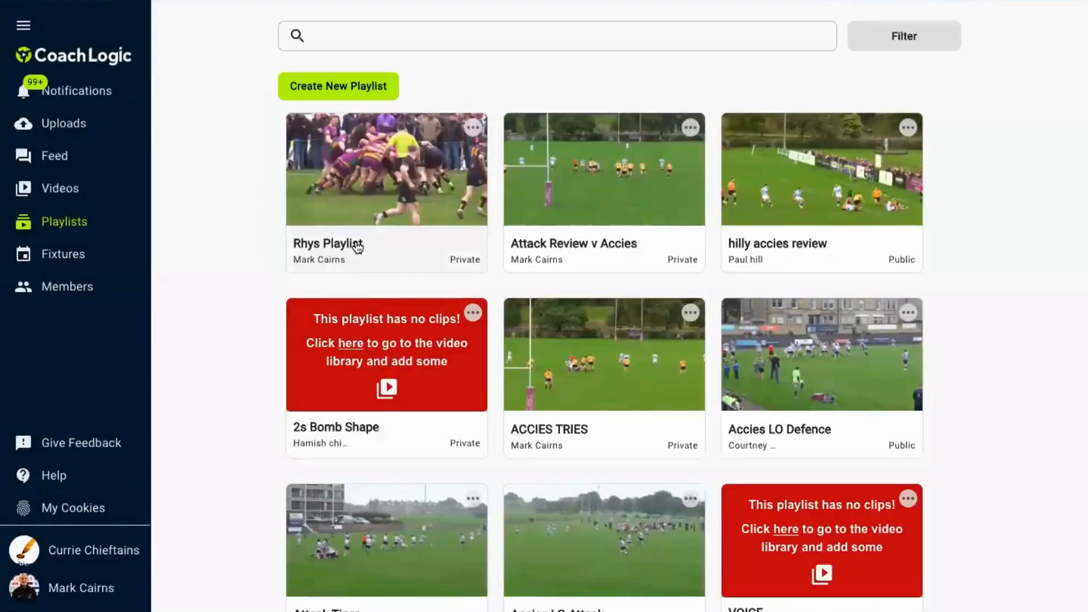
- In the newly created playlist, trim the end of the Lineout clip to 04:57.1 and rename the clip Catch and Pres
{"action": "left_click", "coordinate": [358, 246]}
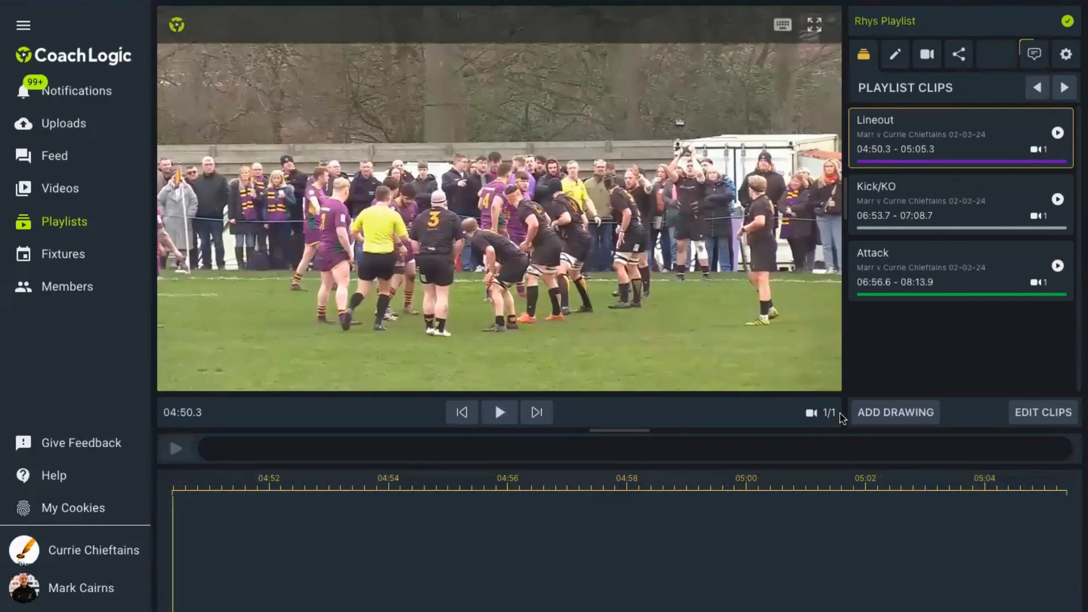
{"action": "left_click", "coordinate": [1041, 415]}
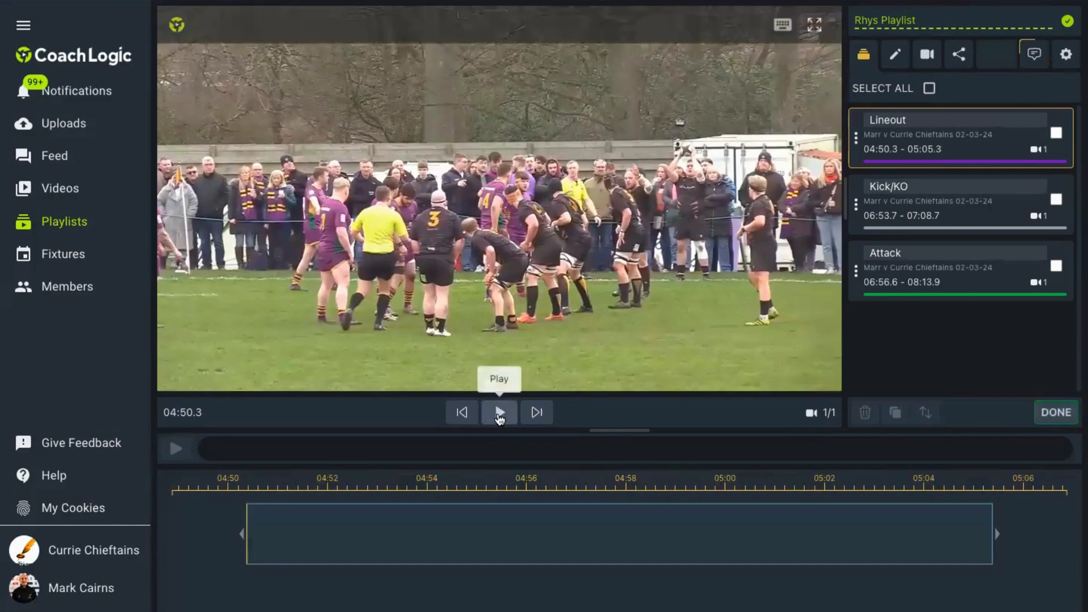
{"action": "left_click", "coordinate": [500, 414]}
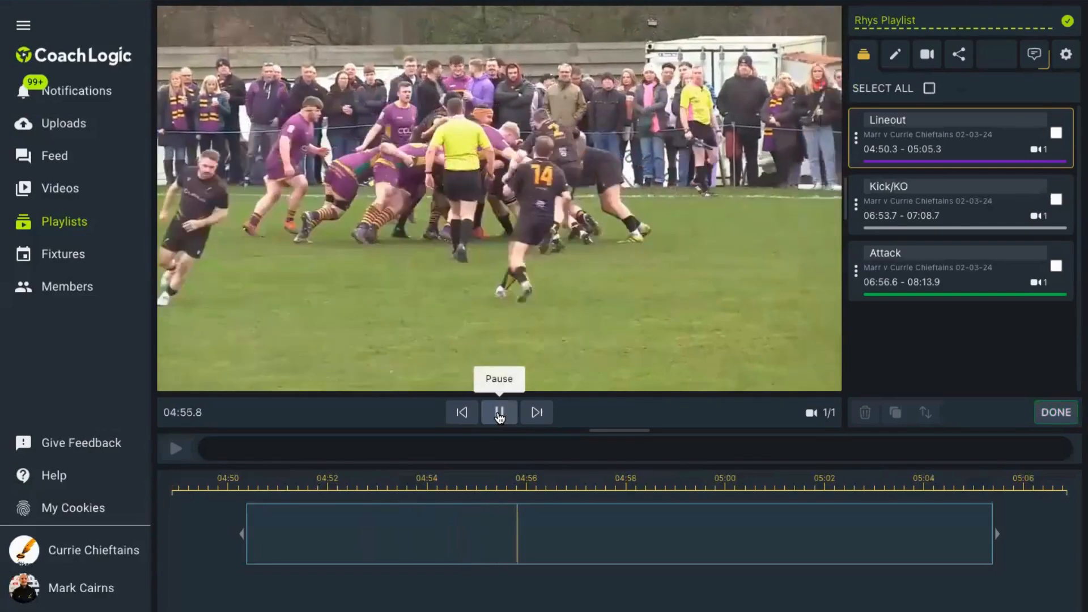
{"action": "left_click", "coordinate": [499, 414]}
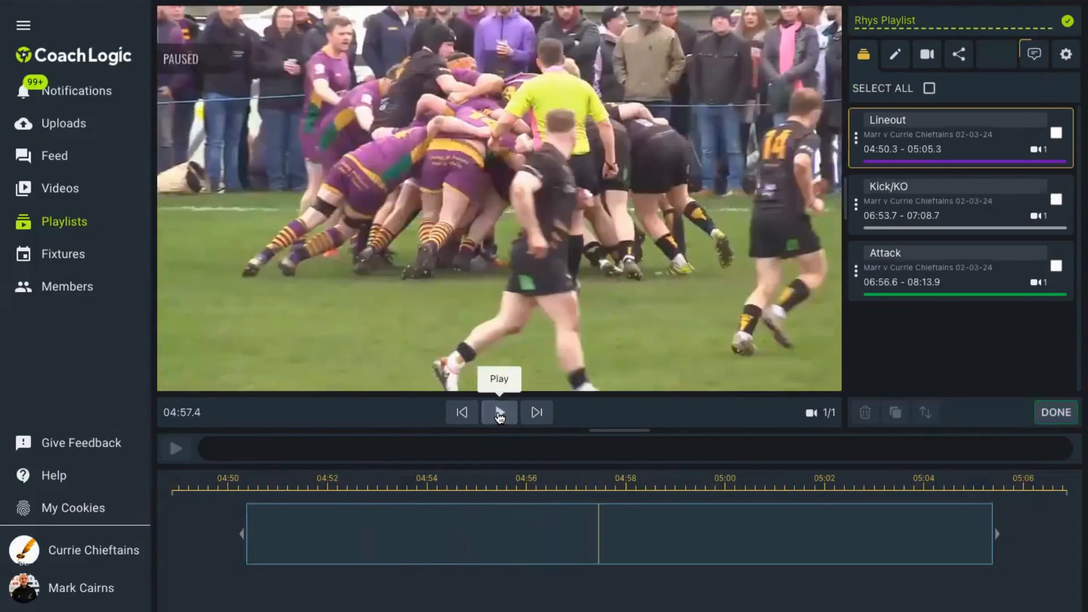
{"action": "left_click_drag", "start_coordinate": [992, 535], "coordinate": [586, 553]}
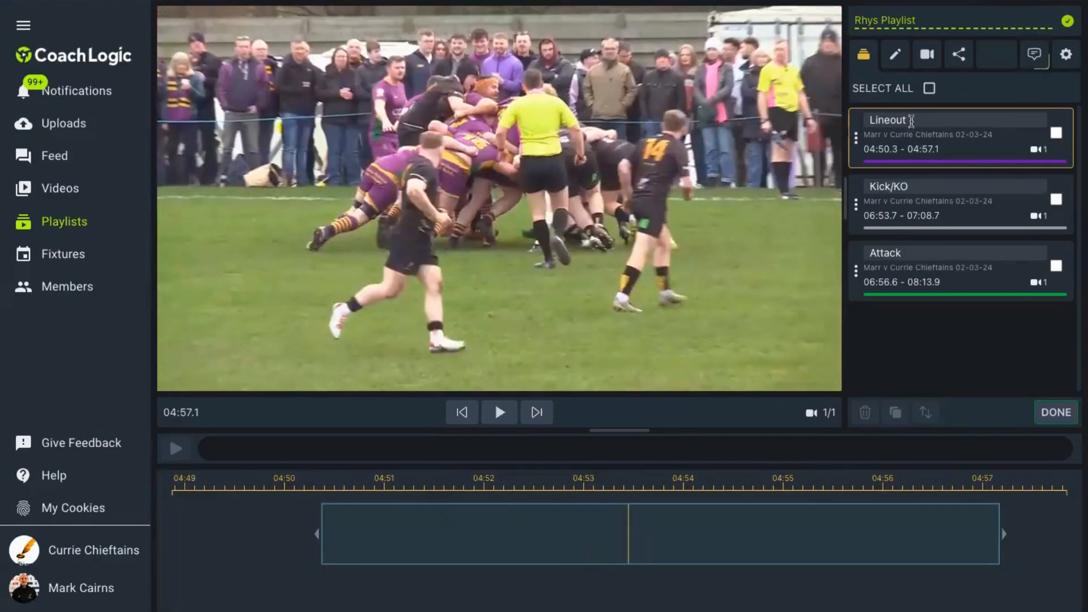
{"action": "left_click_drag", "start_coordinate": [911, 121], "coordinate": [865, 120]}
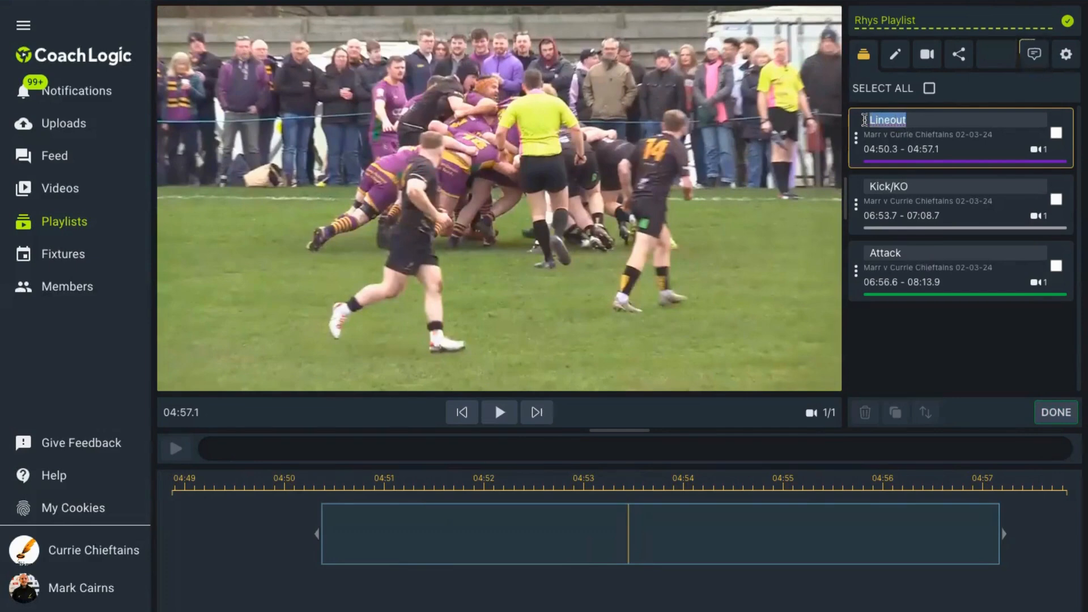
{"action": "type", "text": "Catch and Pres"}
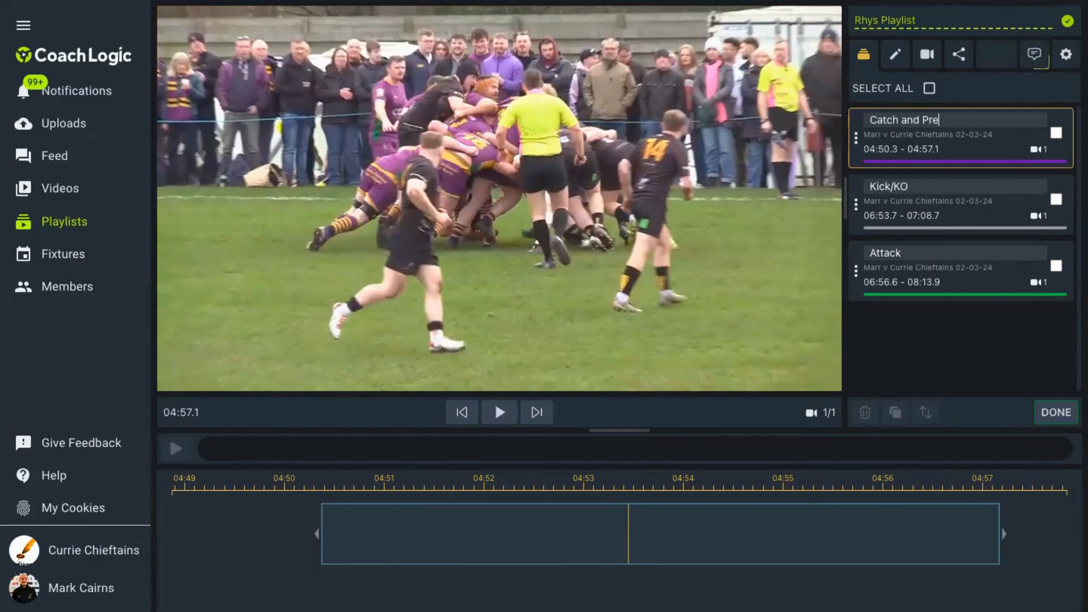
- Trim the Kick/KO clip to run from 06:58.3 to 07:07.5 and rename it KO Receipt
{"action": "left_click", "coordinate": [917, 198]}
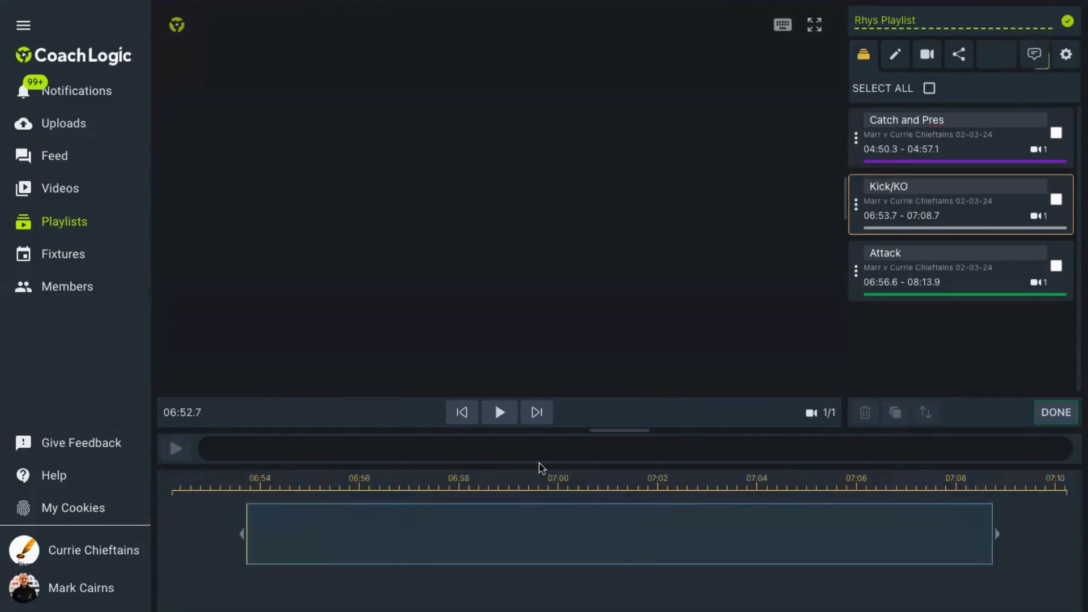
{"action": "left_click", "coordinate": [500, 413]}
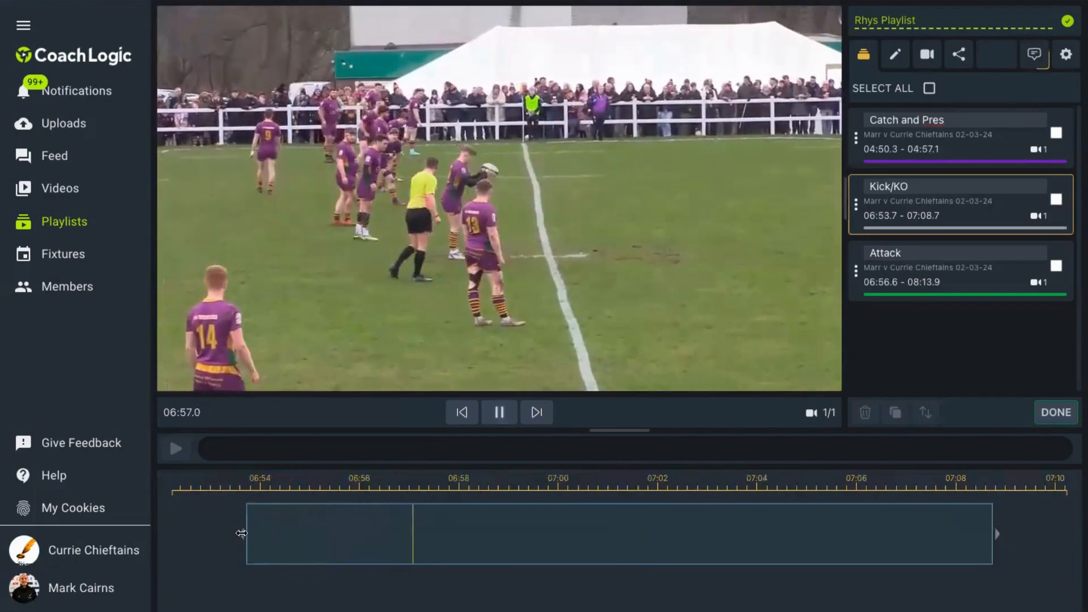
{"action": "left_click_drag", "start_coordinate": [242, 533], "coordinate": [474, 561]}
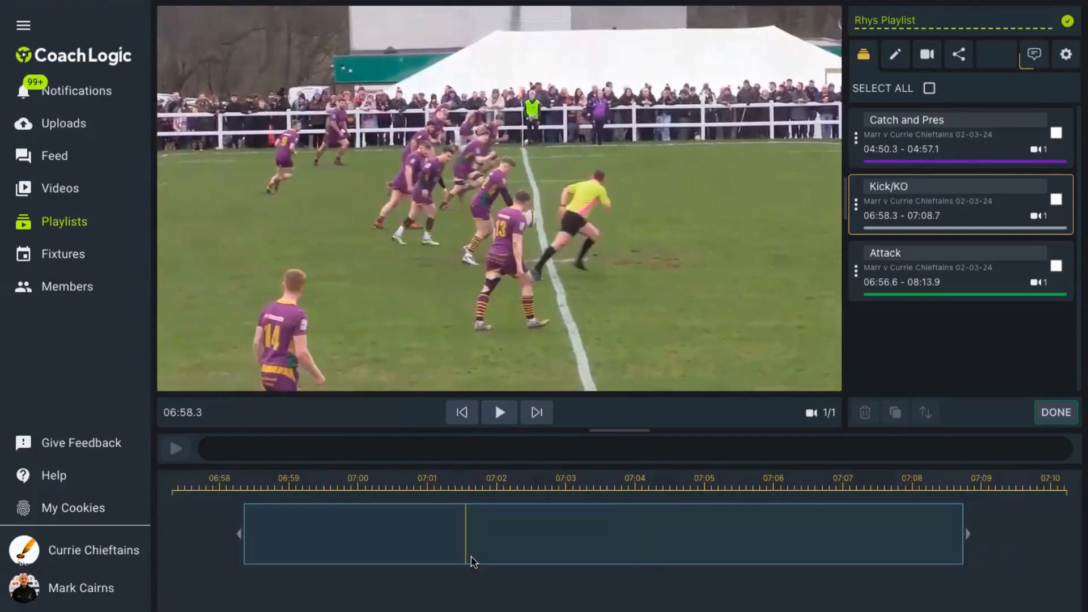
{"action": "left_click", "coordinate": [500, 415]}
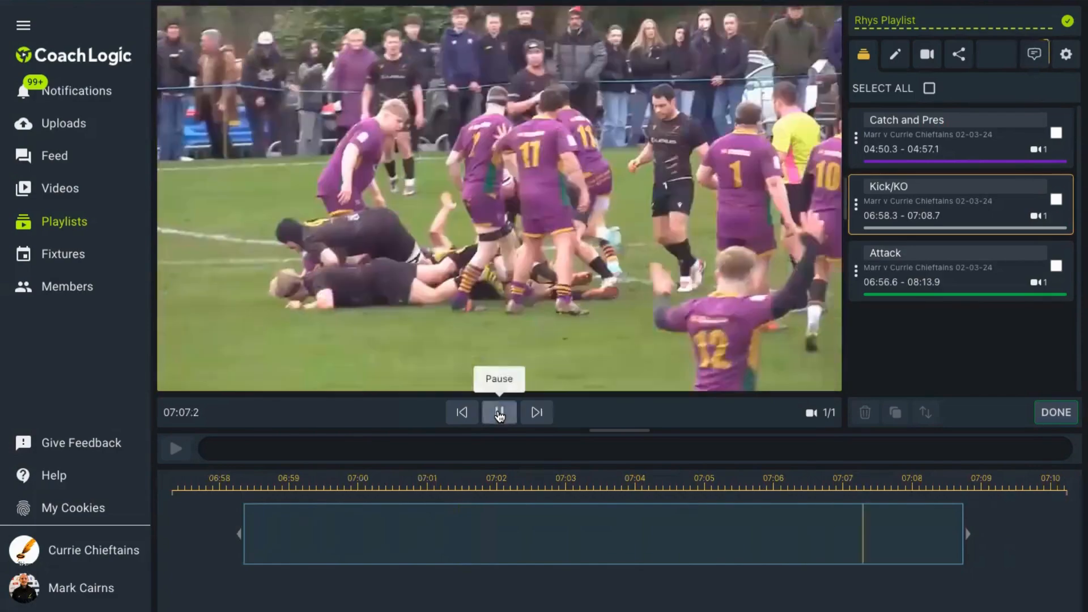
{"action": "left_click", "coordinate": [500, 414]}
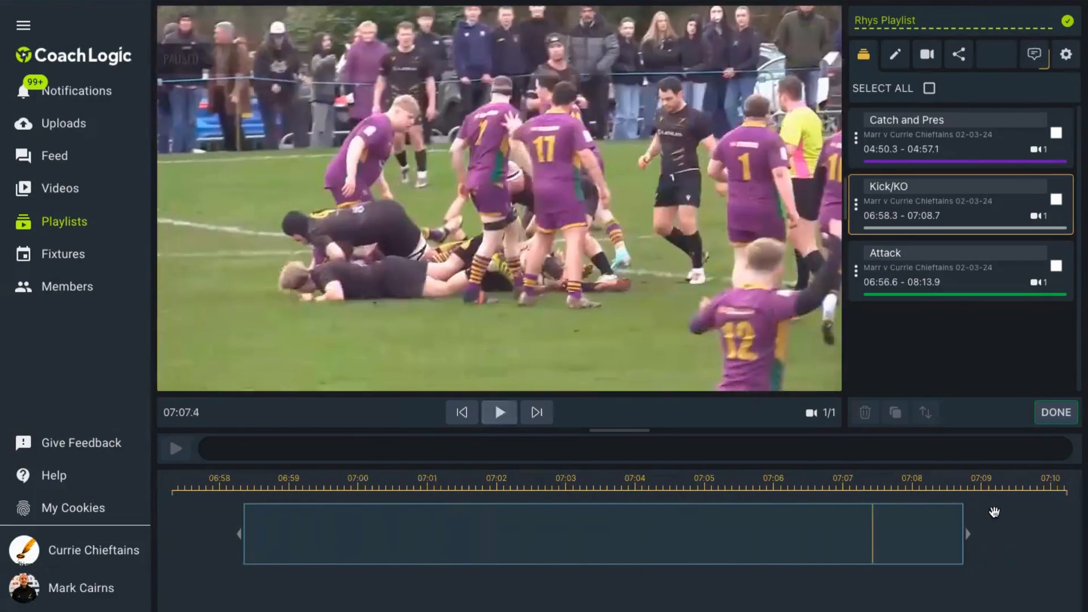
{"action": "left_click_drag", "start_coordinate": [968, 534], "coordinate": [881, 541]}
{"action": "left_click_drag", "start_coordinate": [910, 186], "coordinate": [878, 186]}
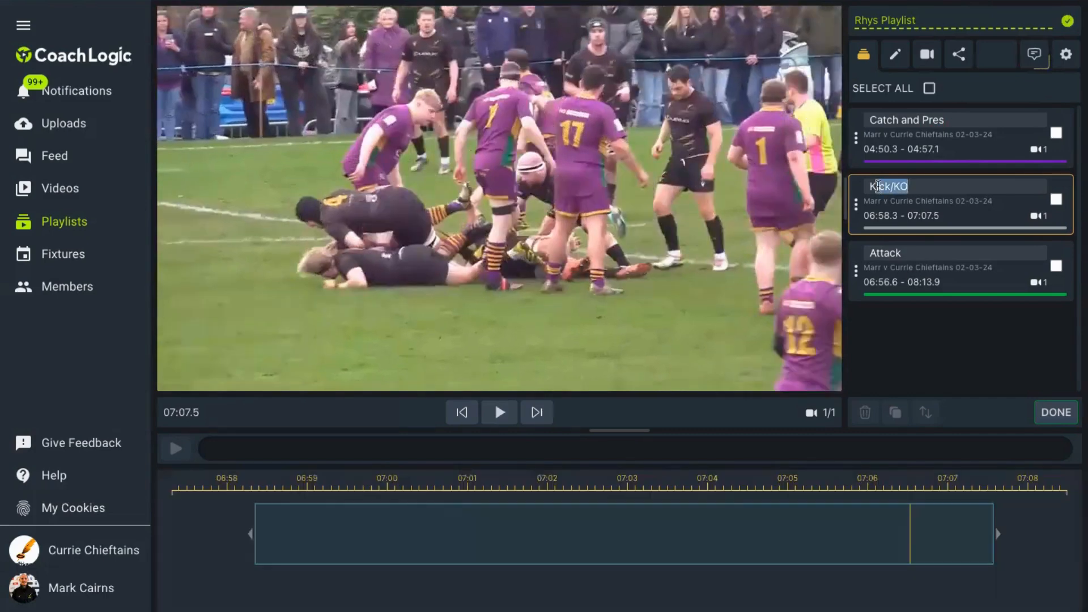
{"action": "type", "text": "KO Receipt"}
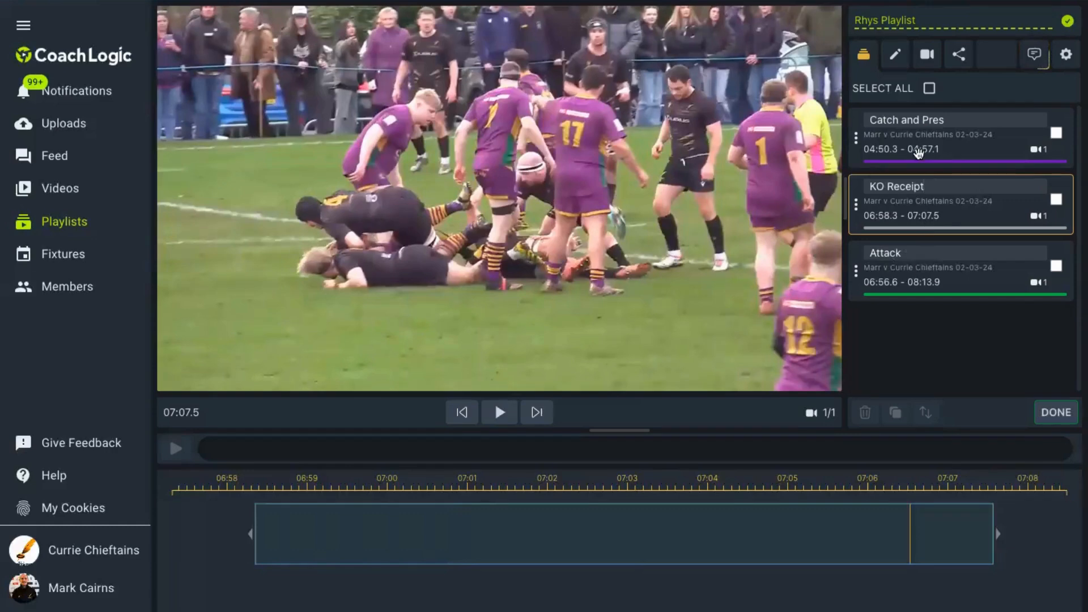
- Trim the Attack clip to run from 07:29.4 to 07:36.4
{"action": "left_click", "coordinate": [932, 275]}
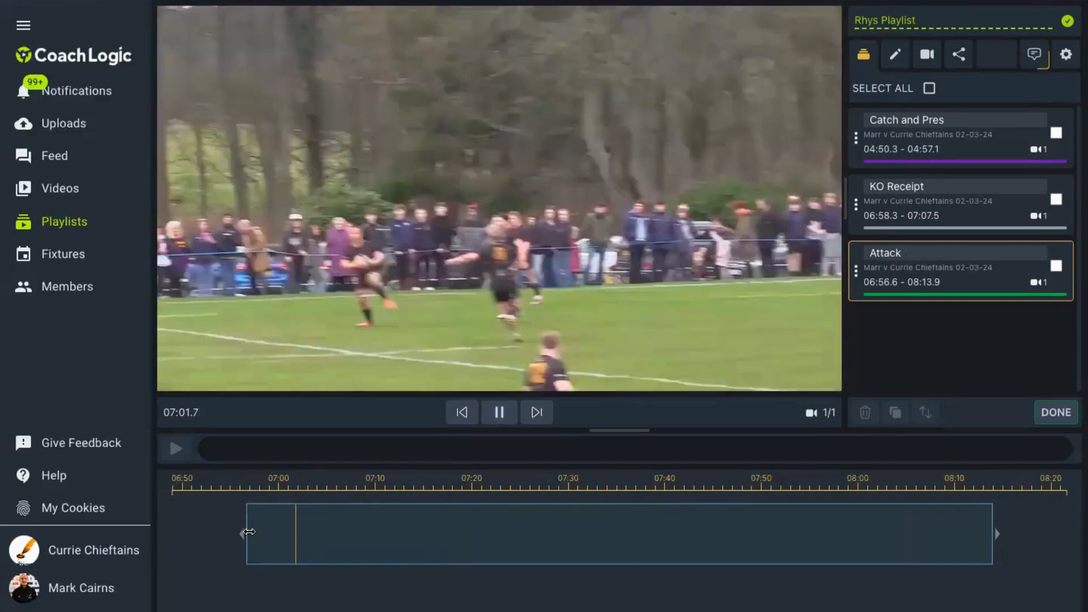
{"action": "left_click_drag", "start_coordinate": [346, 530], "coordinate": [565, 530]}
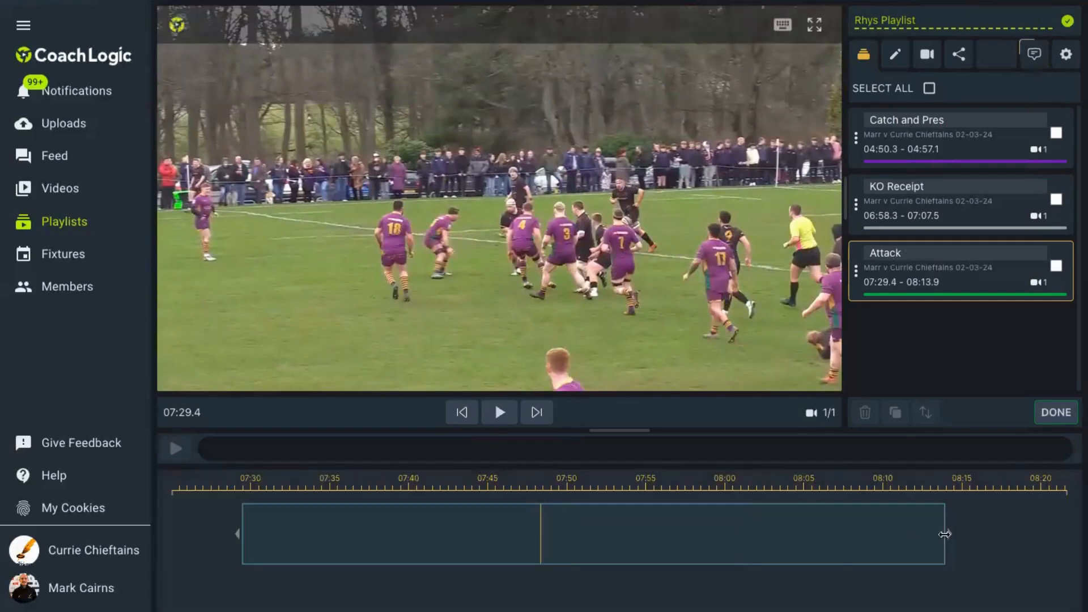
{"action": "left_click_drag", "start_coordinate": [939, 534], "coordinate": [680, 541]}
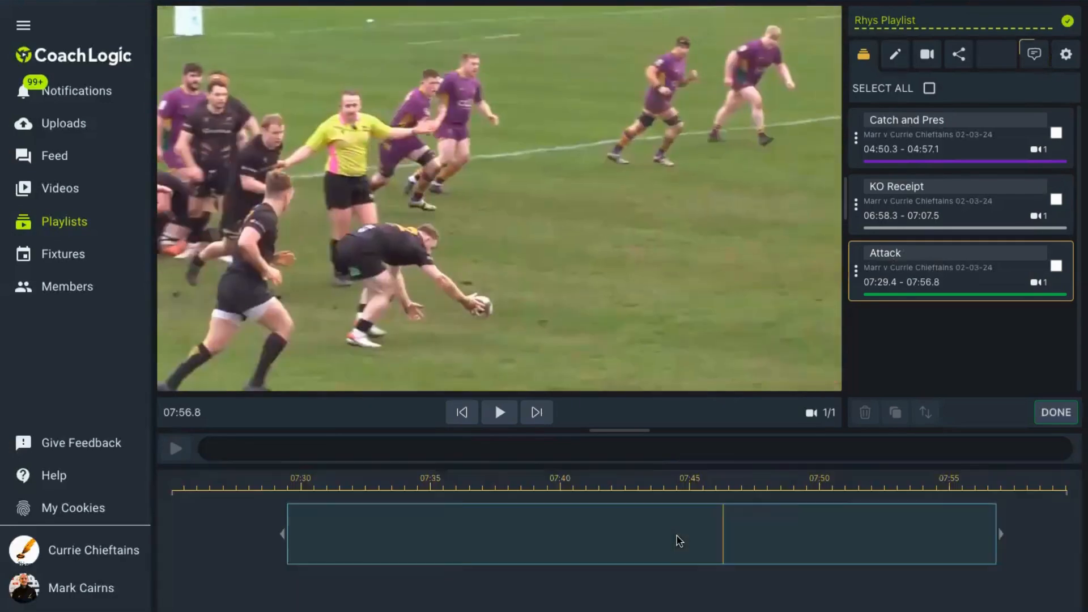
{"action": "left_click_drag", "start_coordinate": [1000, 527], "coordinate": [472, 534]}
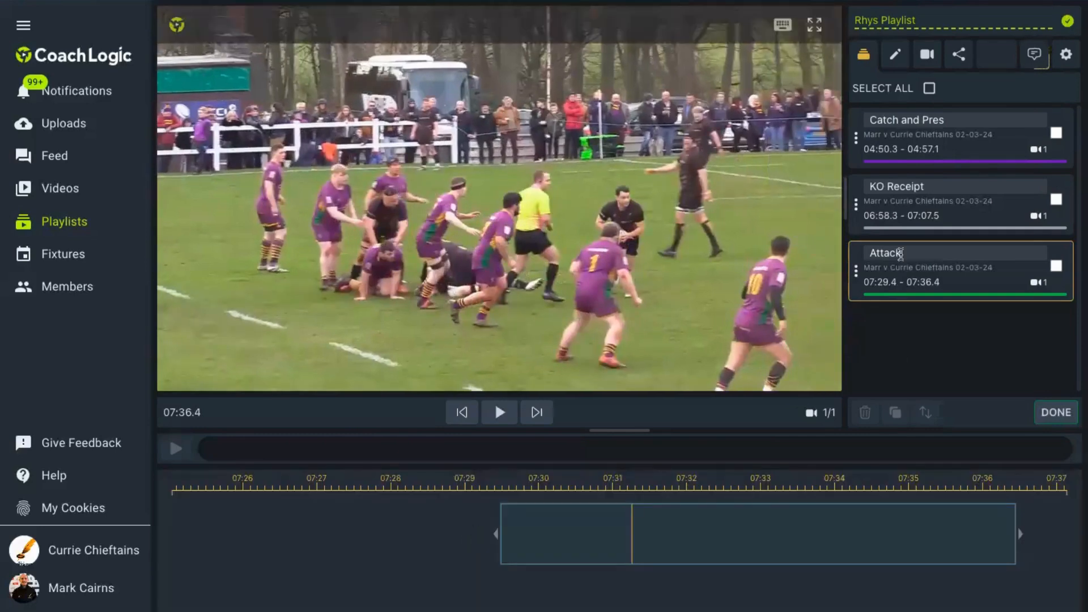
- Rename the Attack clip Ruck and finish editing the playlist clips
{"action": "double_click", "coordinate": [902, 253]}
{"action": "type", "text": "Ruck"}
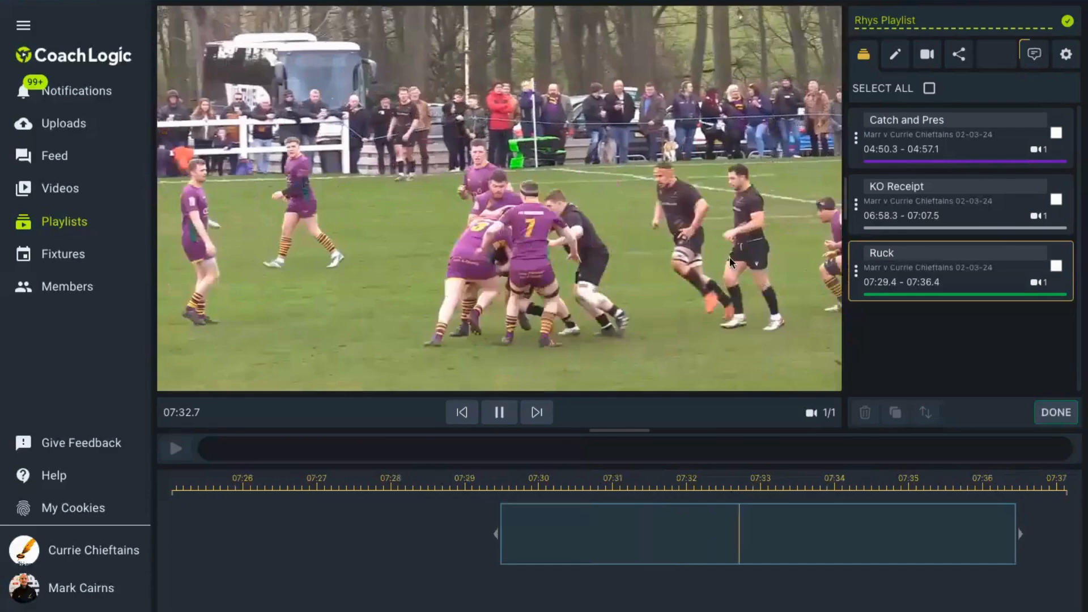
{"action": "left_click", "coordinate": [498, 412]}
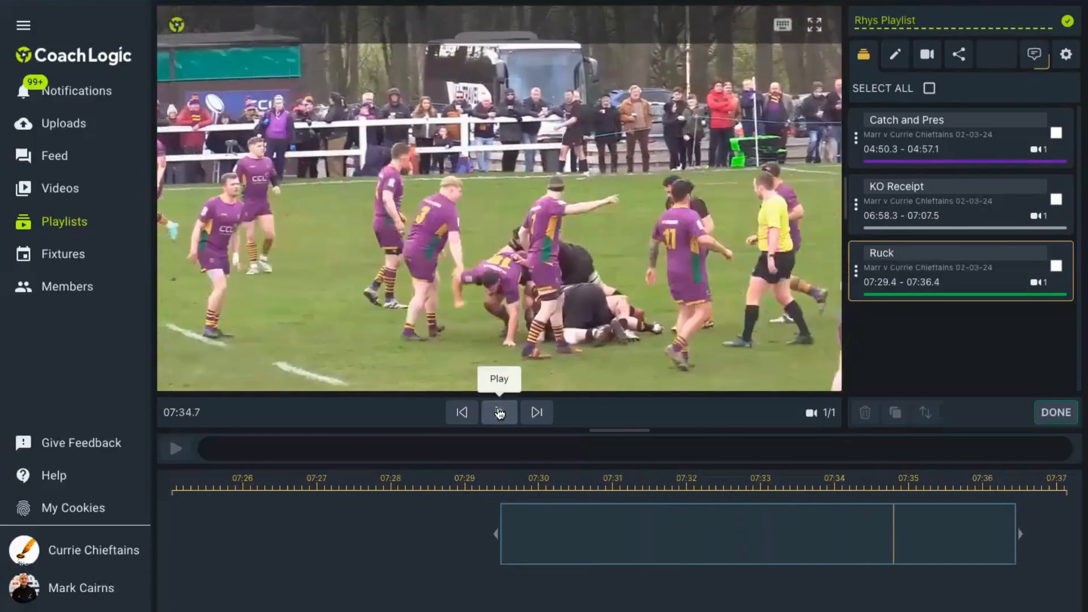
{"action": "left_click", "coordinate": [1056, 414]}
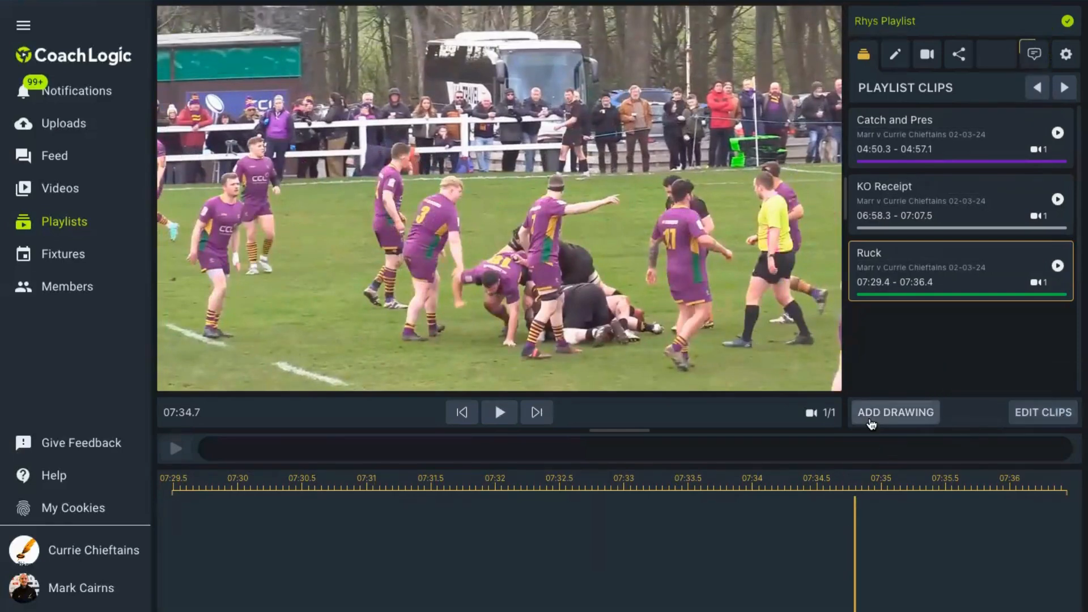
- Add a drawing at the start of the Ruck clip with a minimum-width white arrow pointing down at the player in black behind number 7
{"action": "left_click_drag", "start_coordinate": [856, 555], "coordinate": [173, 549]}
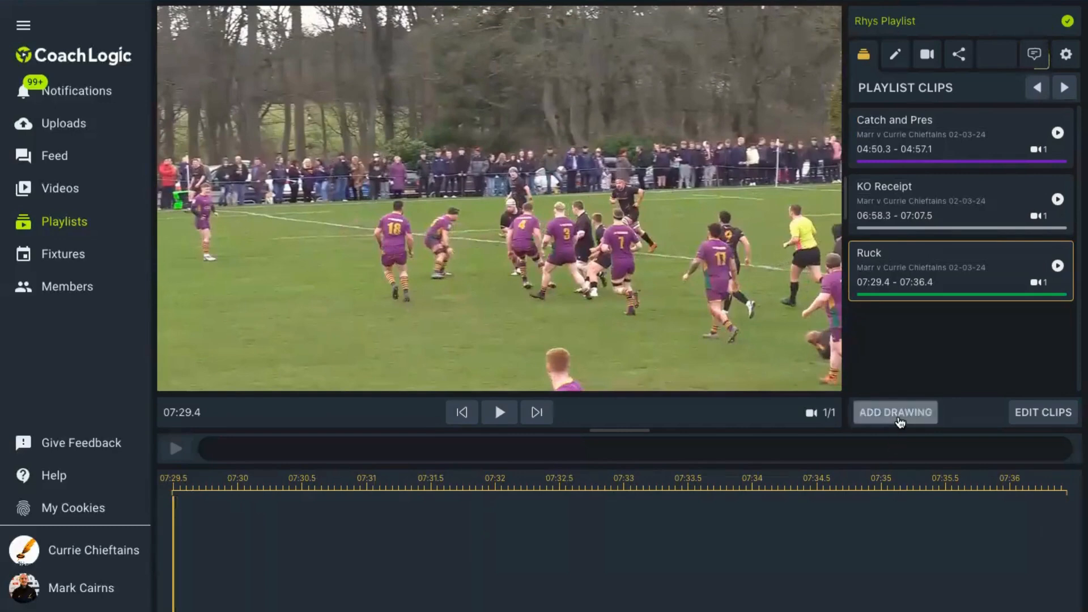
{"action": "left_click", "coordinate": [898, 418]}
{"action": "left_click", "coordinate": [891, 122]}
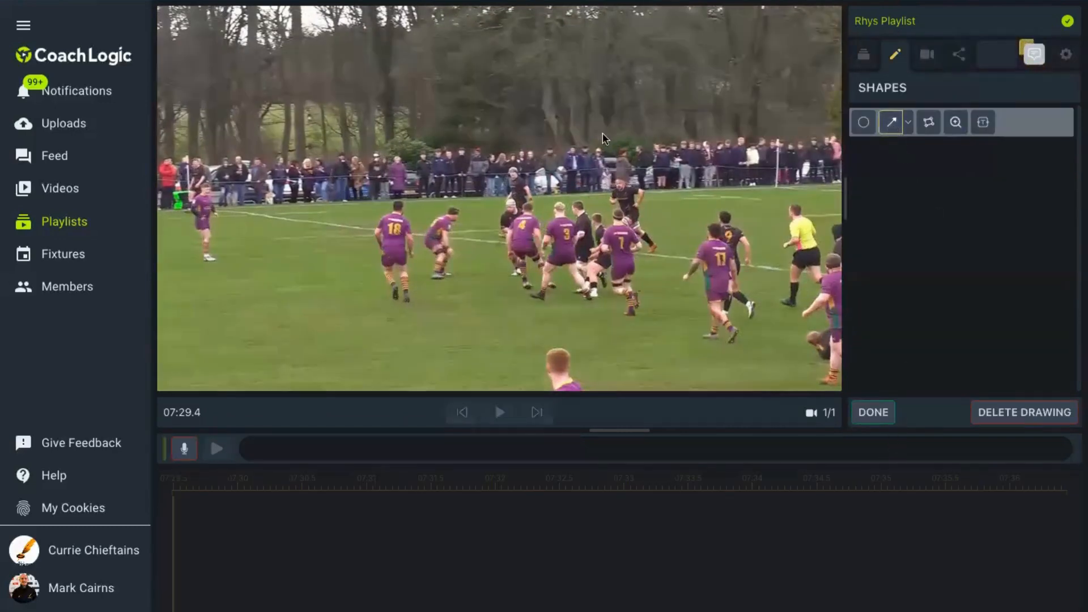
{"action": "left_click_drag", "start_coordinate": [620, 110], "coordinate": [621, 172]}
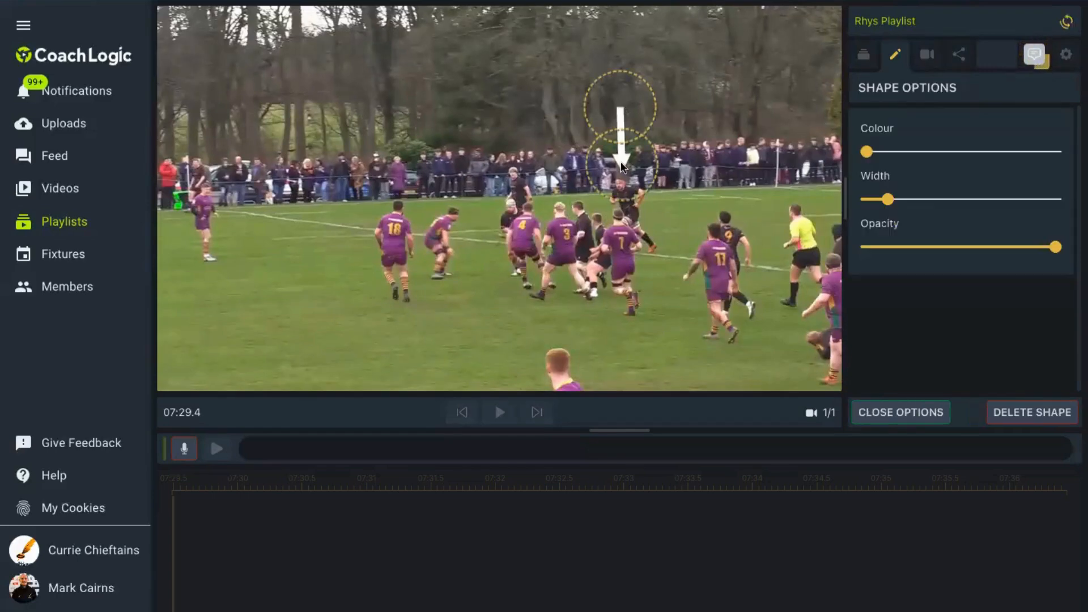
{"action": "left_click_drag", "start_coordinate": [887, 199], "coordinate": [861, 200]}
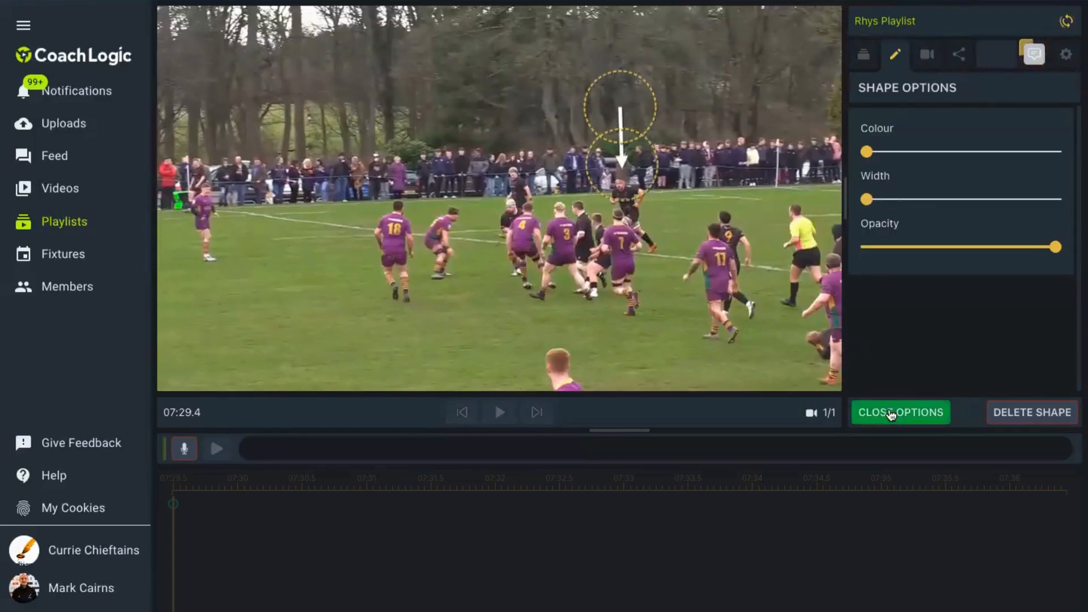
{"action": "left_click", "coordinate": [901, 412]}
- Place a text box above the arrow and set its text to the player's first name
{"action": "left_click", "coordinate": [983, 122]}
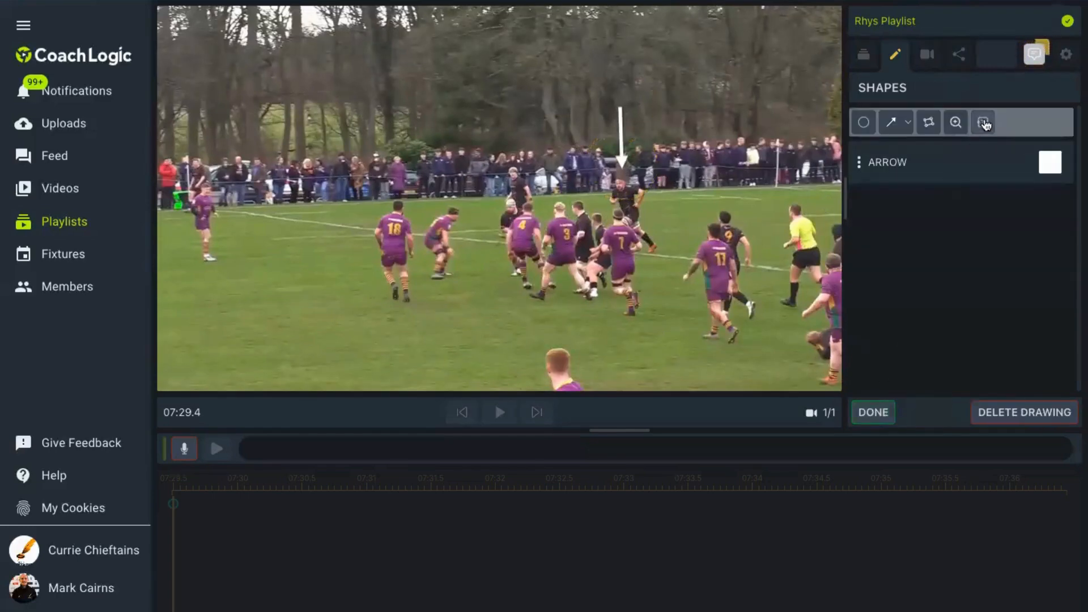
{"action": "left_click", "coordinate": [574, 88]}
{"action": "left_click", "coordinate": [668, 90]}
{"action": "triple_click", "coordinate": [923, 164]}
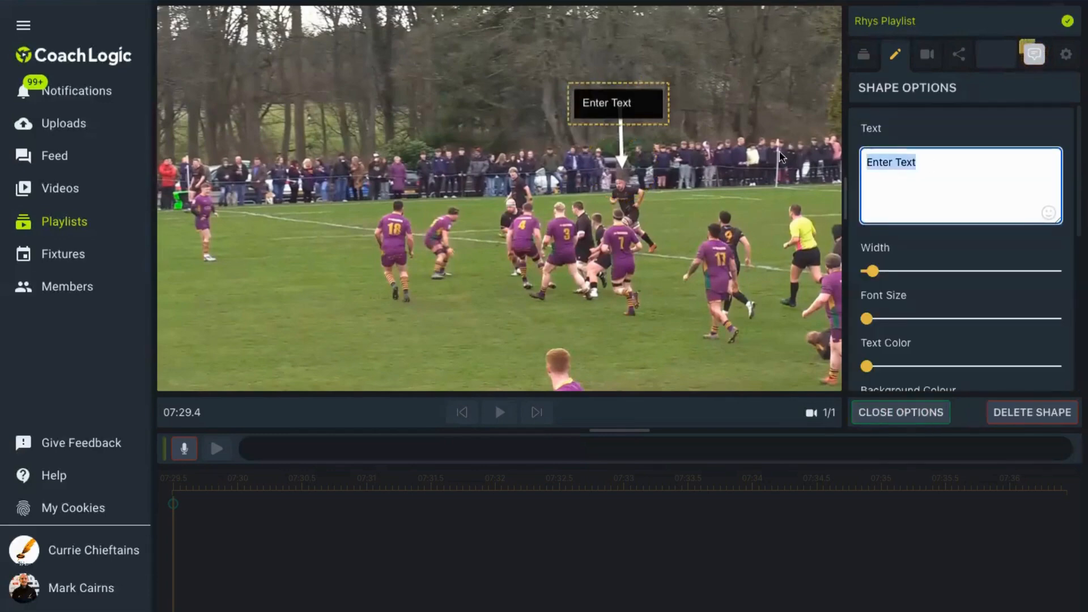
{"action": "type", "text": "Rhys"}
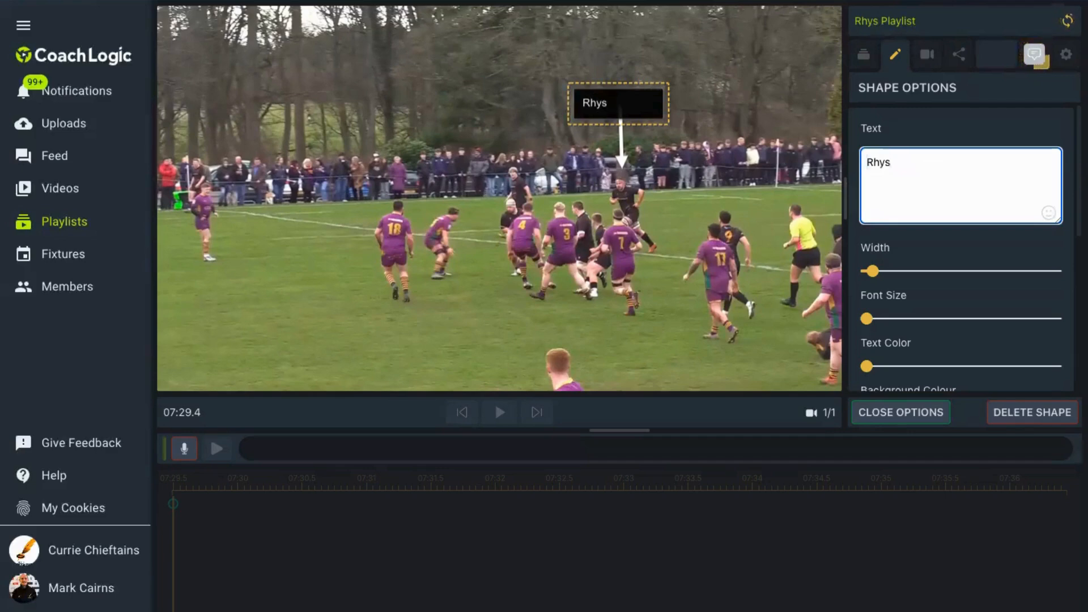
- Enlarge the player label's font, centre its box above the arrow with a teal background, and finish the drawing
{"action": "left_click_drag", "start_coordinate": [866, 318], "coordinate": [901, 319]}
{"action": "left_click_drag", "start_coordinate": [618, 114], "coordinate": [620, 95]}
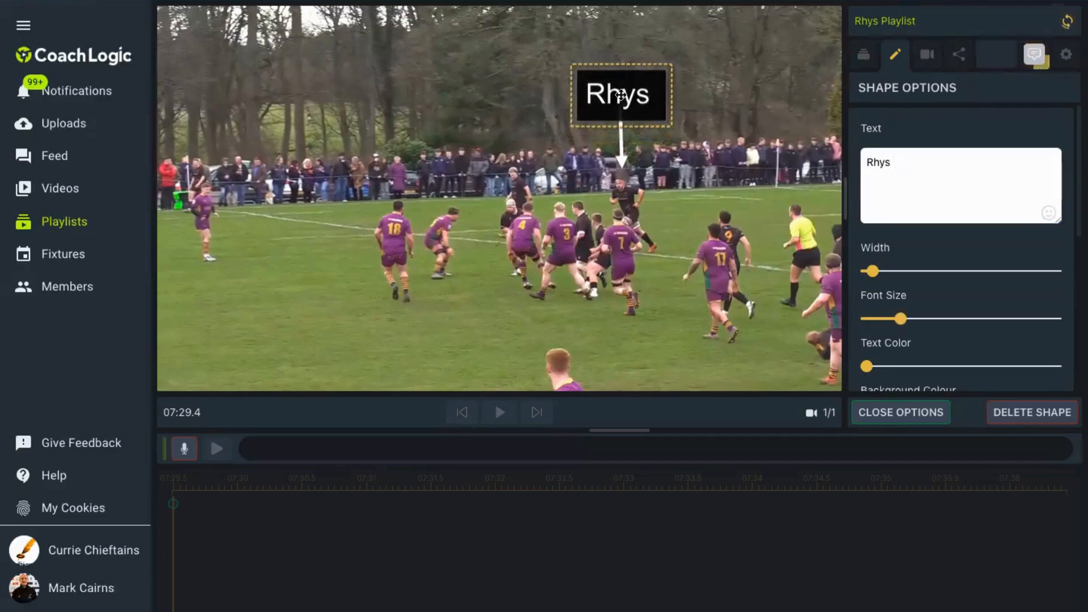
{"action": "scroll", "coordinate": [940, 352], "scroll_direction": "down", "scroll_amount": 2}
{"action": "left_click_drag", "start_coordinate": [1055, 333], "coordinate": [962, 334]}
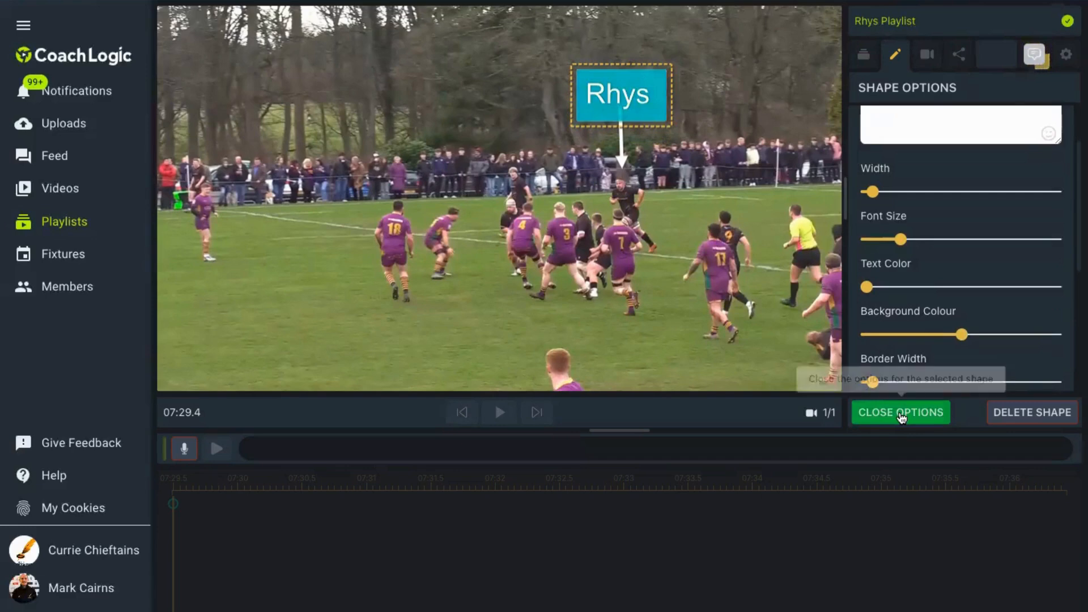
{"action": "left_click", "coordinate": [901, 413]}
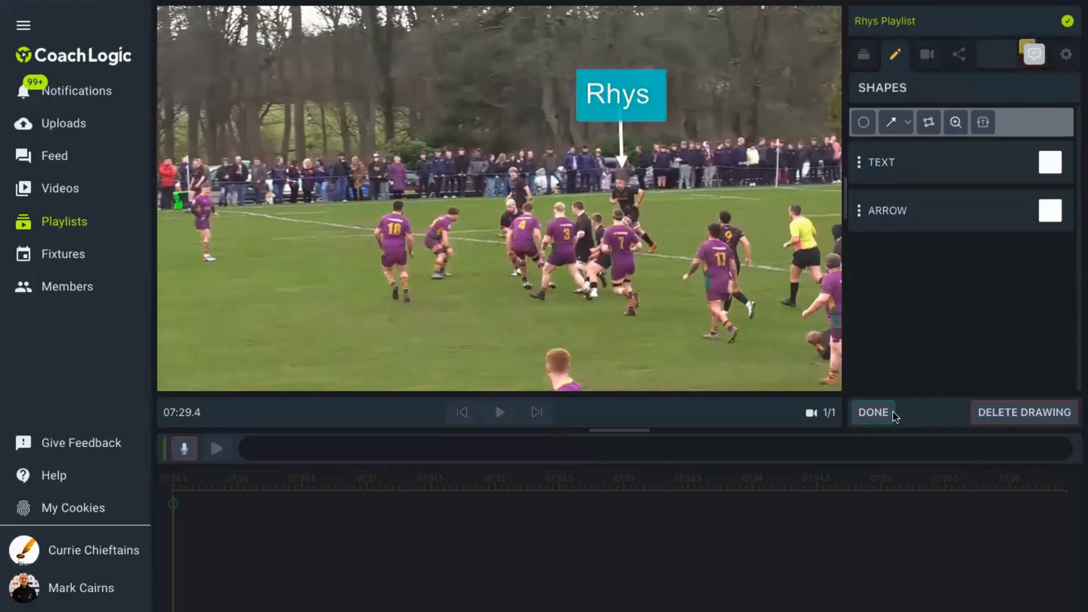
{"action": "left_click", "coordinate": [873, 412]}
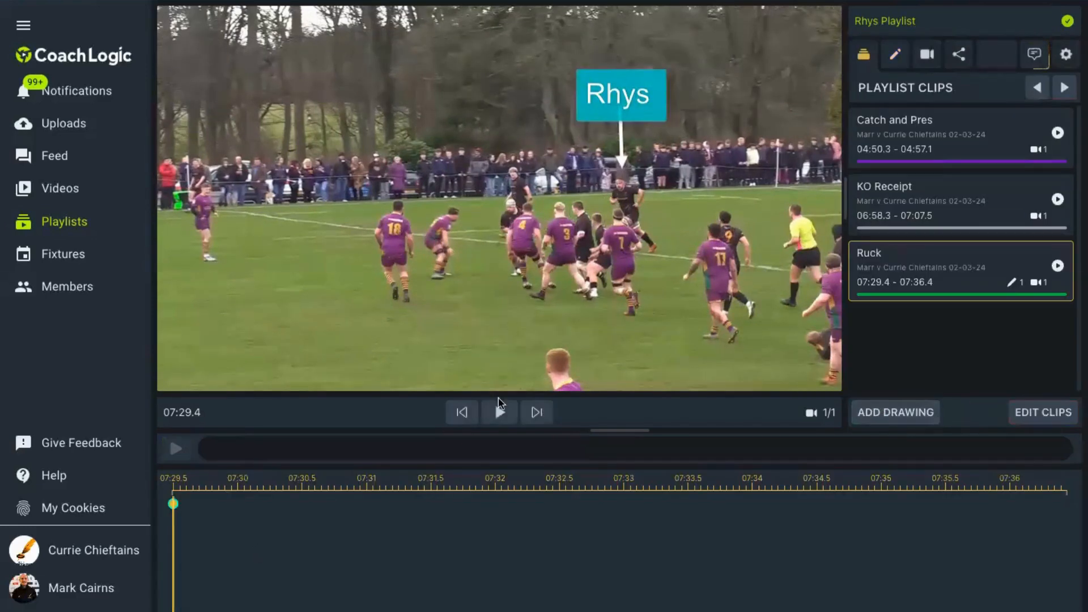
- Play the Ruck clip through its opening drawing and pause it near the end at 07:35.8
{"action": "left_click", "coordinate": [502, 414]}
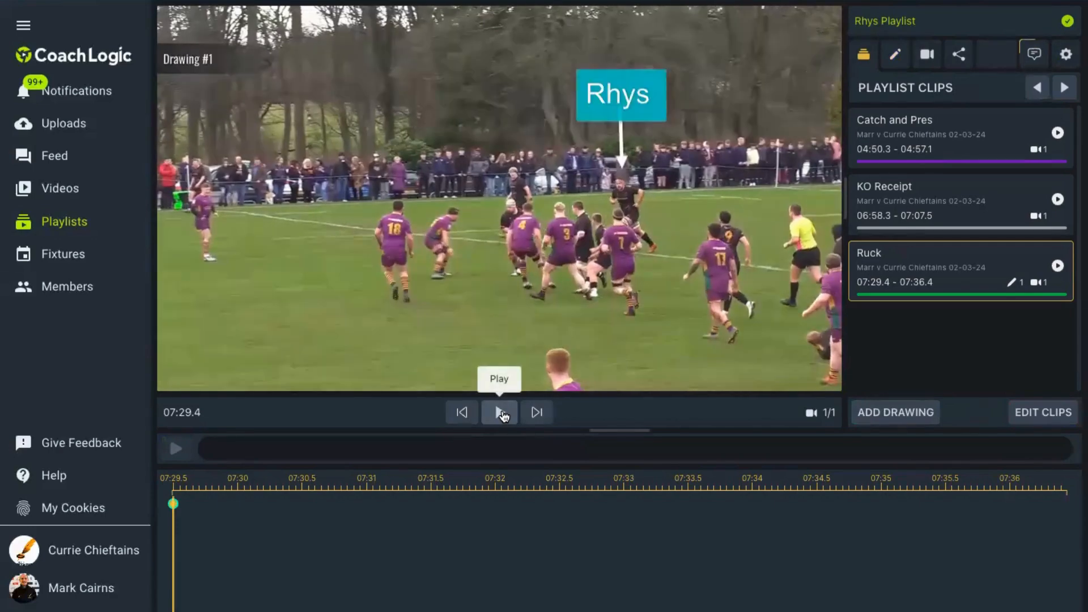
{"action": "left_click", "coordinate": [501, 414]}
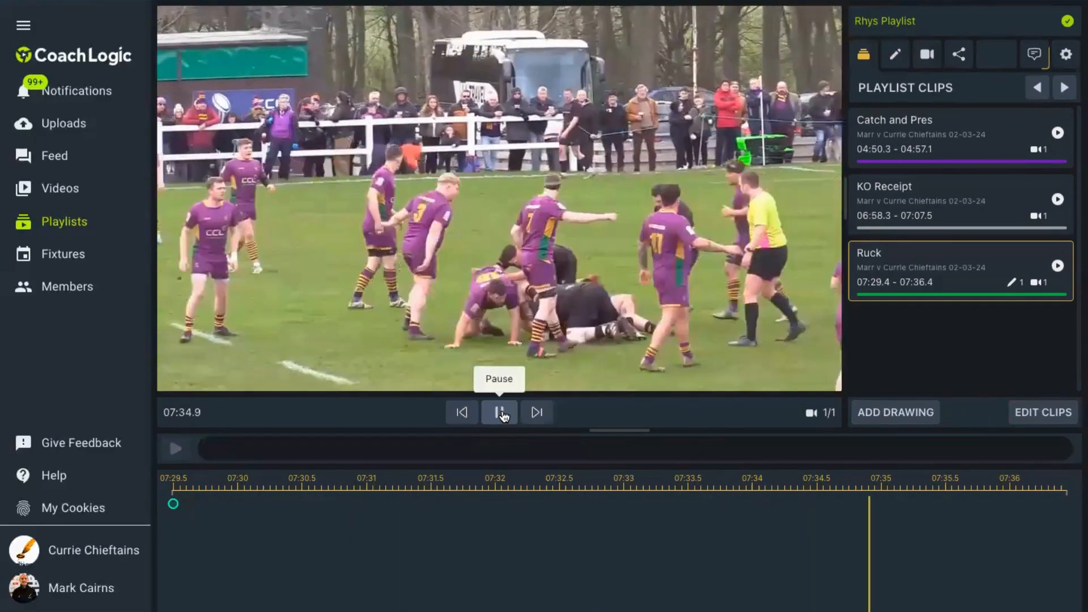
{"action": "left_click", "coordinate": [501, 413]}
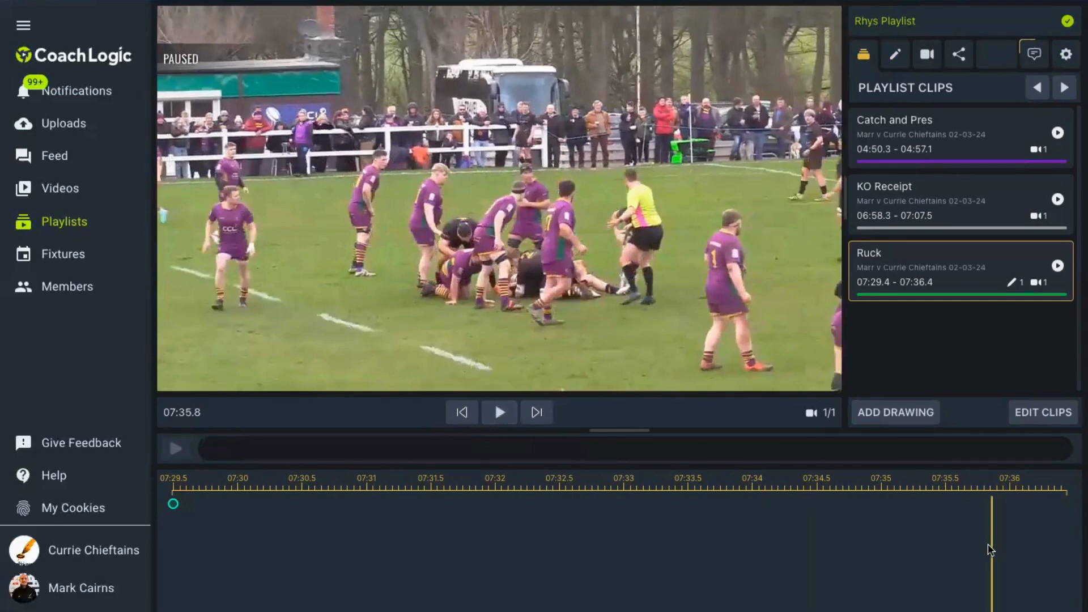
- Add a second drawing to the Ruck clip at 07:33.2 and record a voice note on it
{"action": "left_click_drag", "start_coordinate": [990, 550], "coordinate": [655, 561]}
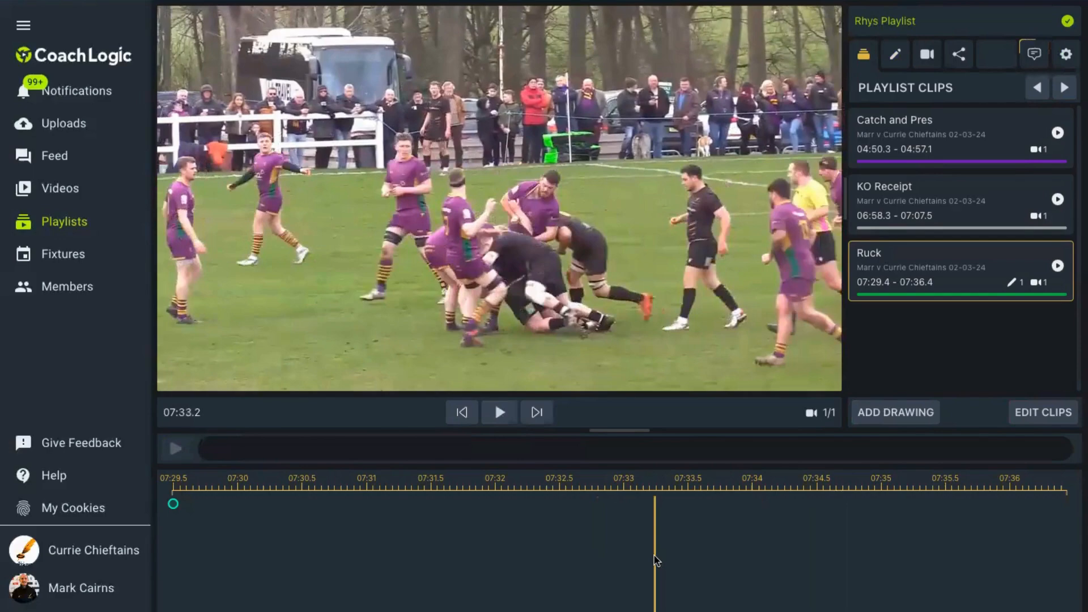
{"action": "left_click", "coordinate": [905, 412]}
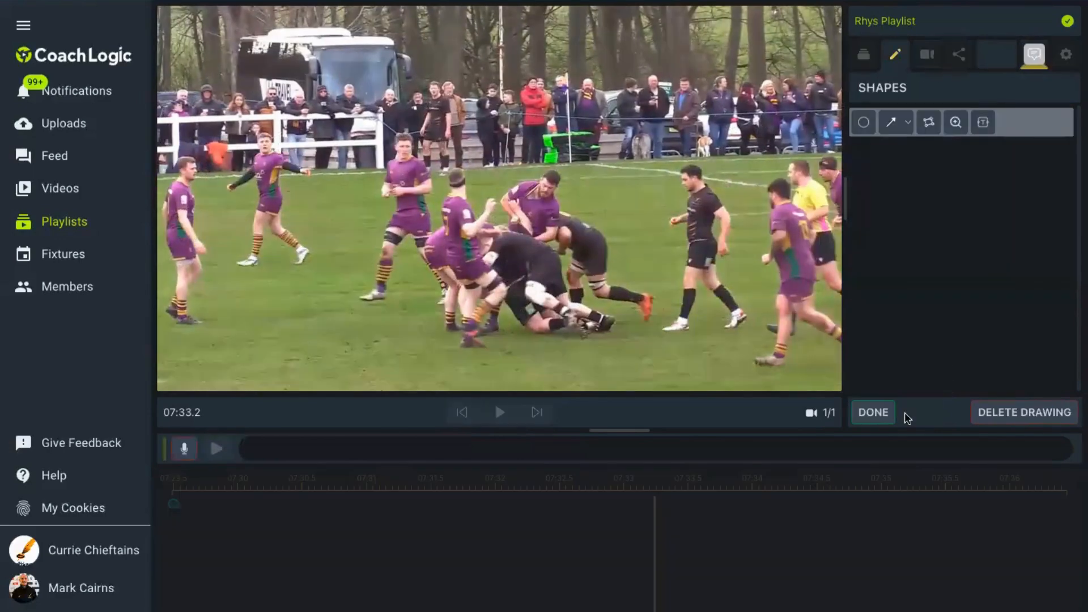
{"action": "left_click", "coordinate": [185, 451]}
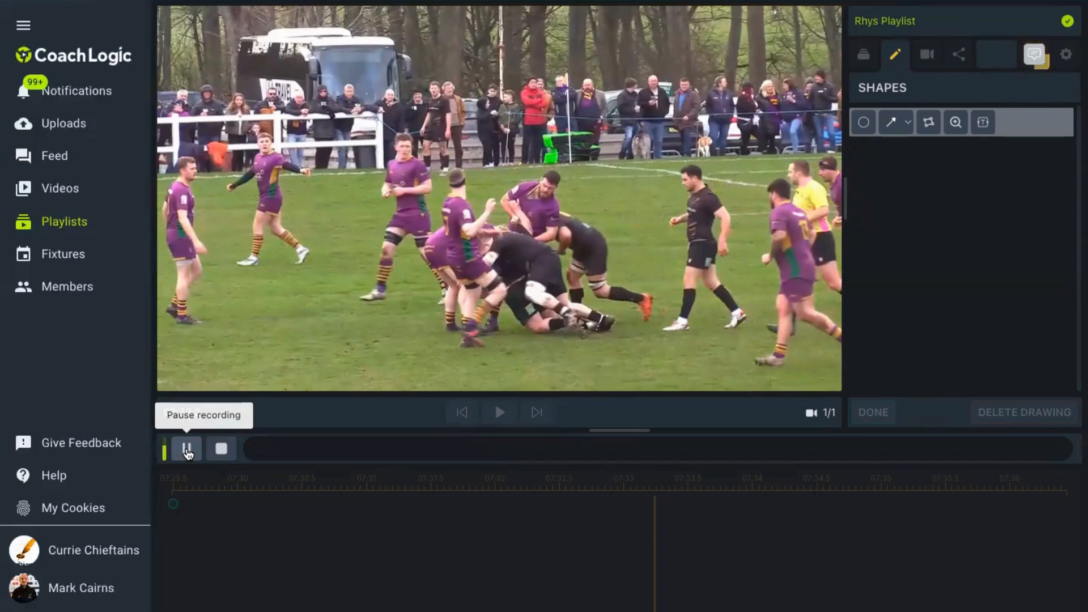
{"action": "left_click", "coordinate": [221, 449]}
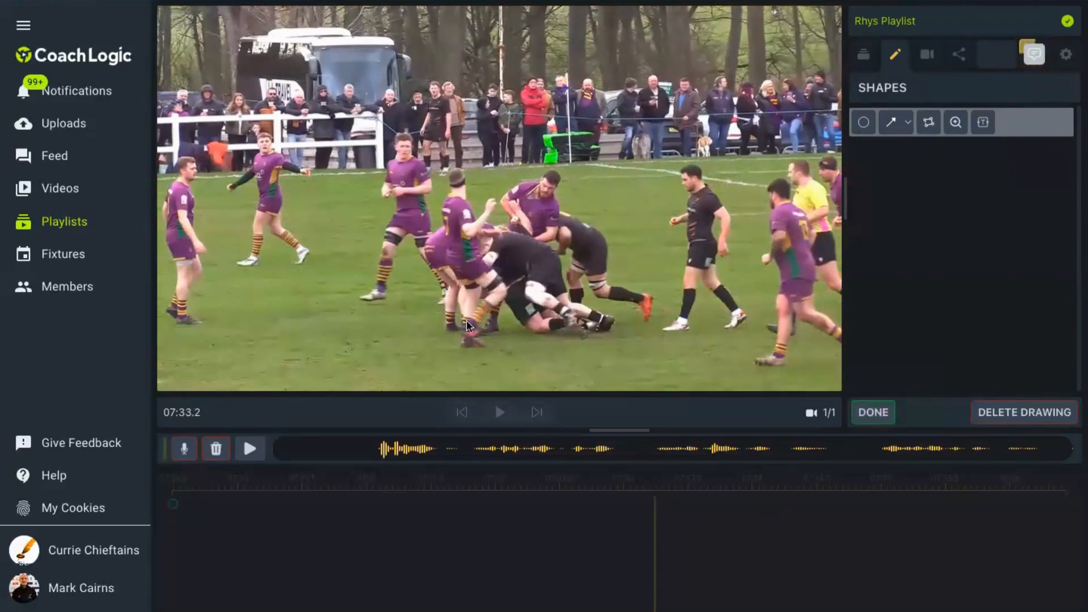
- Magnify the ruck contact area in a large circle over the parked bus, using minimum line width, and finish the drawing
{"action": "left_click", "coordinate": [957, 126]}
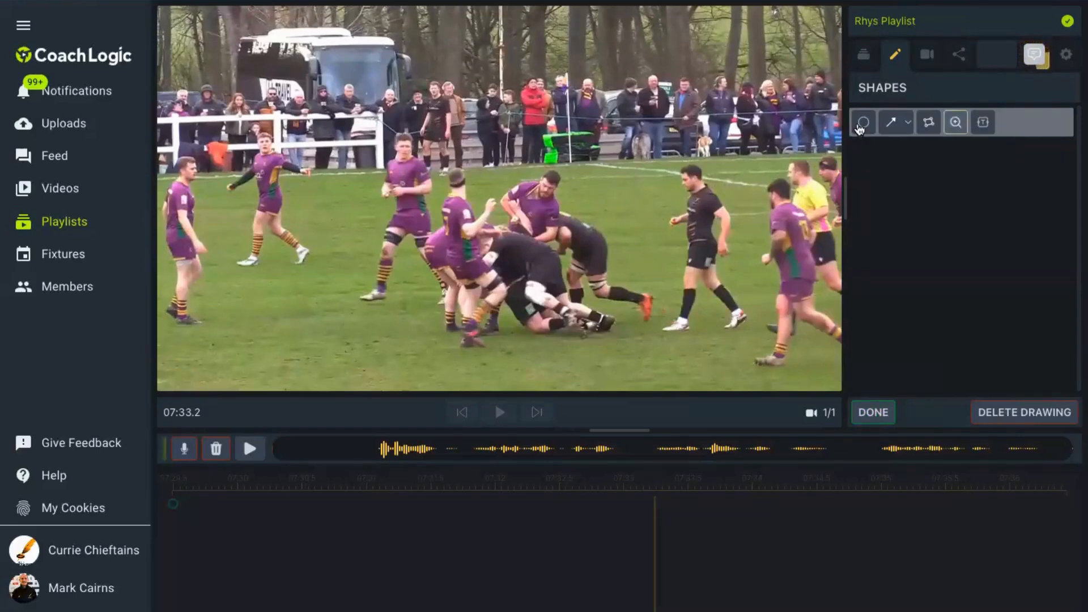
{"action": "left_click", "coordinate": [566, 231]}
{"action": "left_click_drag", "start_coordinate": [504, 217], "coordinate": [284, 121]}
{"action": "left_click_drag", "start_coordinate": [601, 293], "coordinate": [617, 310]}
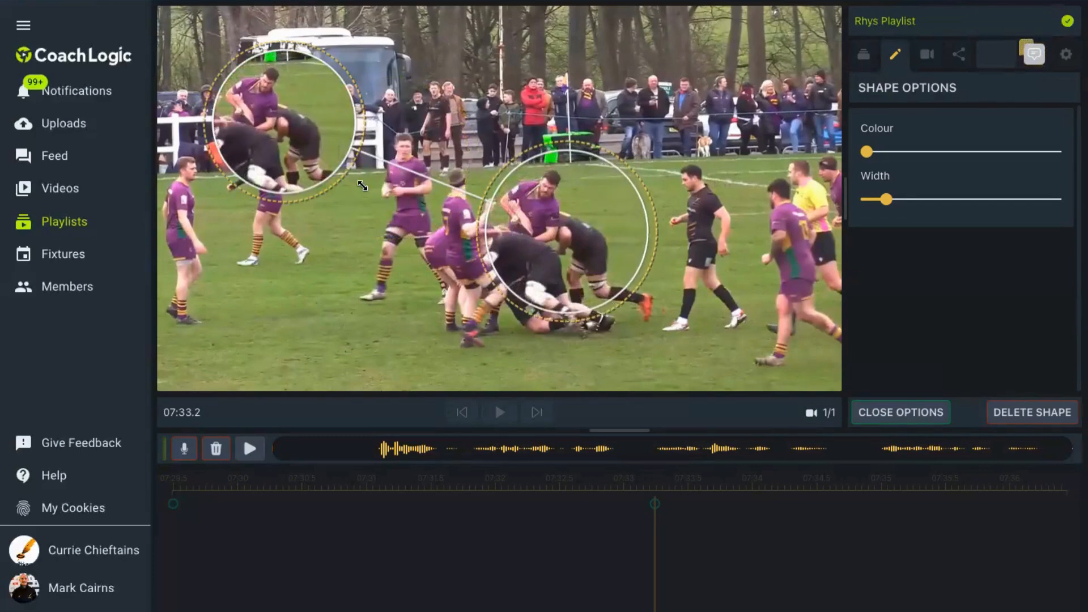
{"action": "left_click_drag", "start_coordinate": [347, 169], "coordinate": [373, 195]}
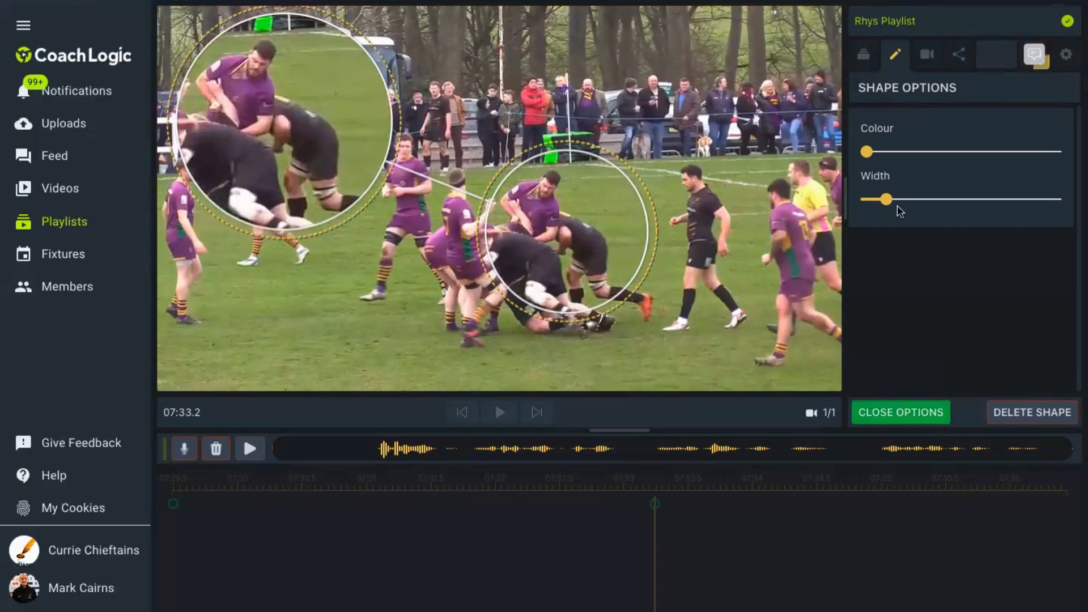
{"action": "left_click_drag", "start_coordinate": [887, 200], "coordinate": [866, 200]}
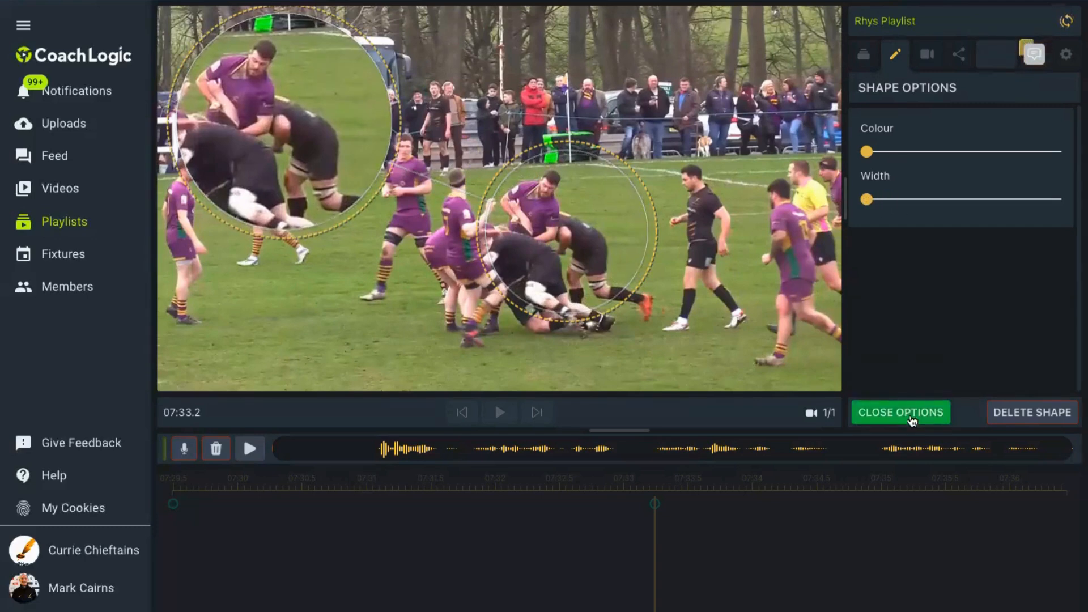
{"action": "left_click", "coordinate": [912, 417]}
{"action": "left_click", "coordinate": [879, 414]}
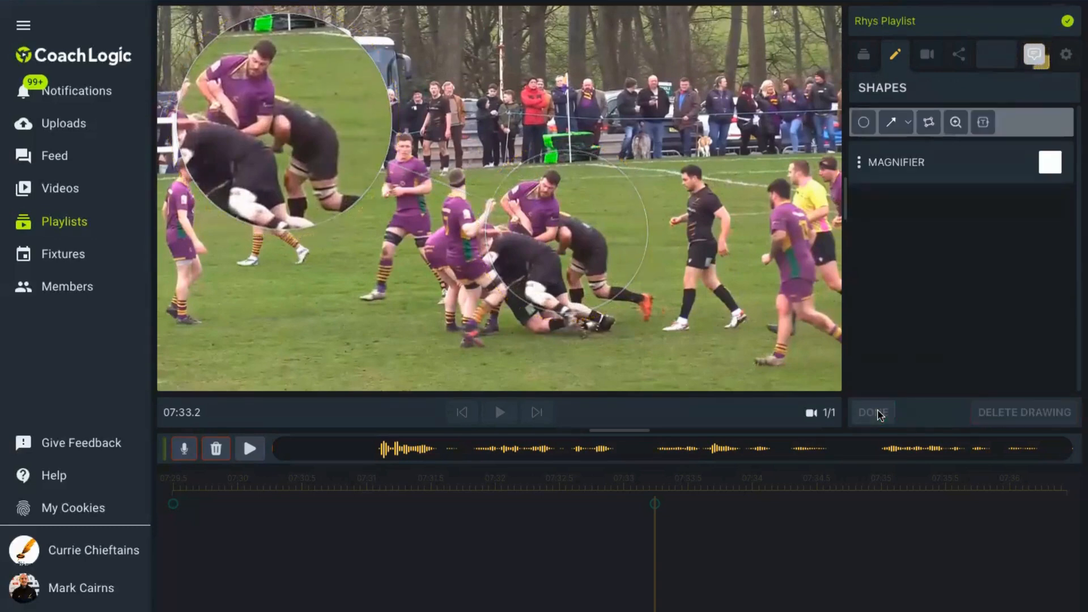